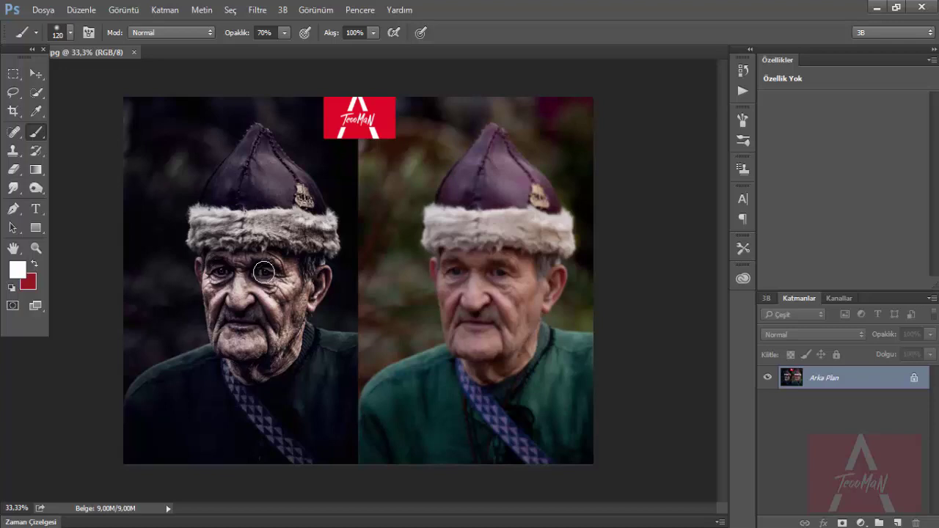
- Close the before-and-after comparison image of the old man's portrait
left_click(135, 52)
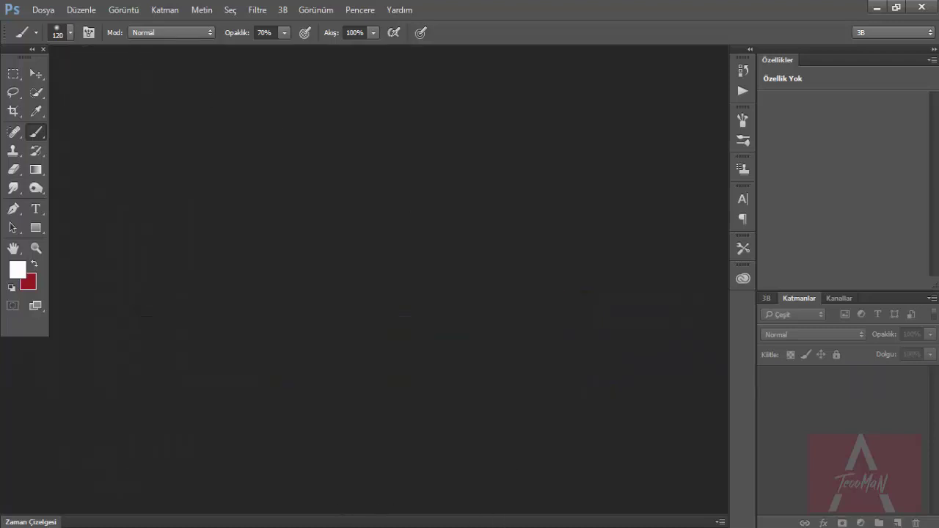
- Open the old man's portrait in Photoshop from File Explorer and zoom in
left_click(389, 524)
left_click_drag(620, 196, 297, 260)
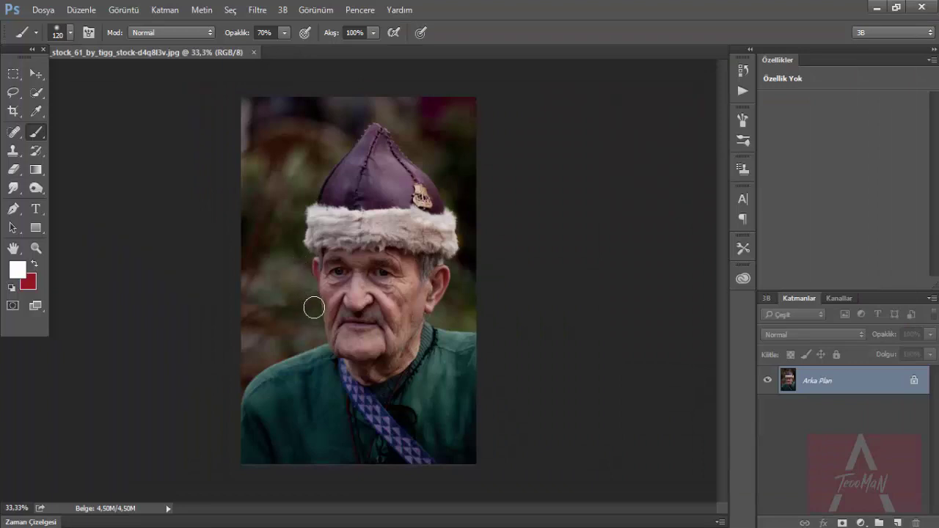
scroll(315, 308, "down", 1)
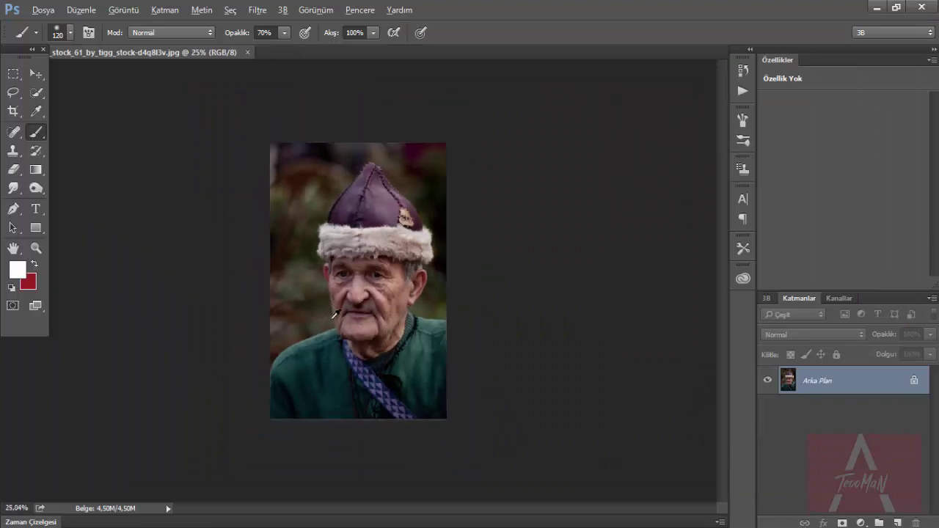
scroll(314, 308, "up", 2)
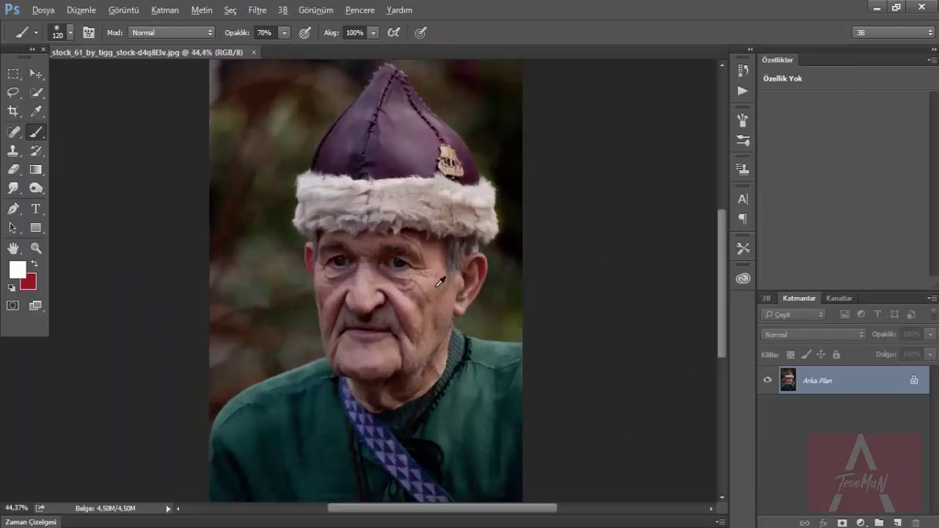
scroll(440, 283, "up", 1)
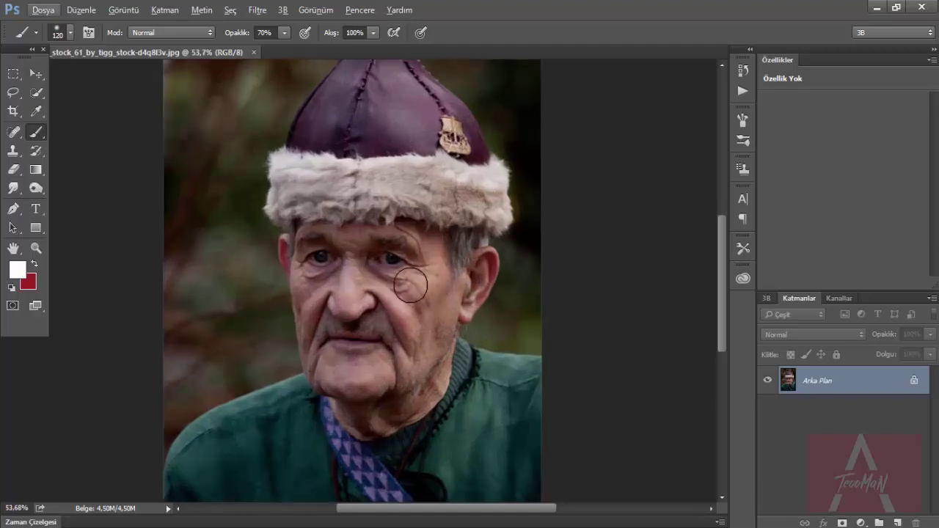
- Duplicate the background into a new layer, Katman 1
key("ctrl+j")
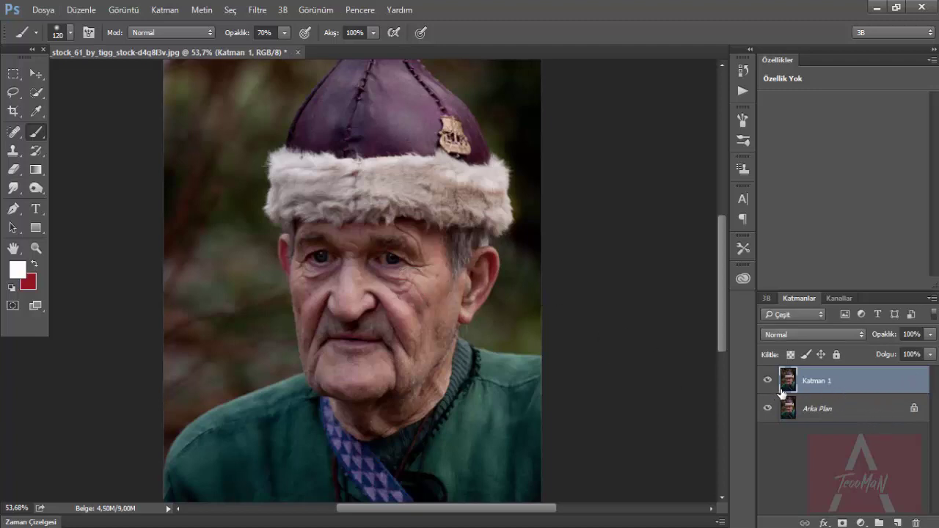
scroll(367, 249, "down", 1)
scroll(367, 249, "up", 1)
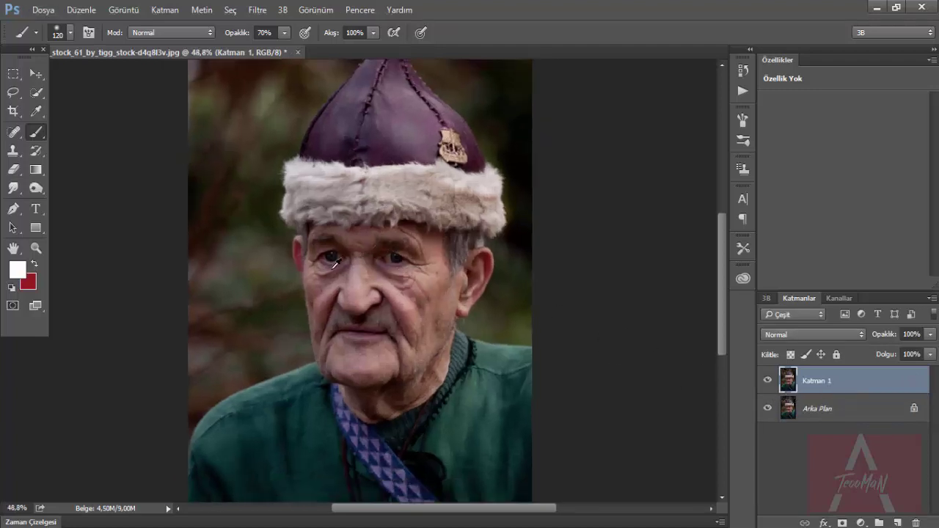
scroll(335, 263, "up", 1)
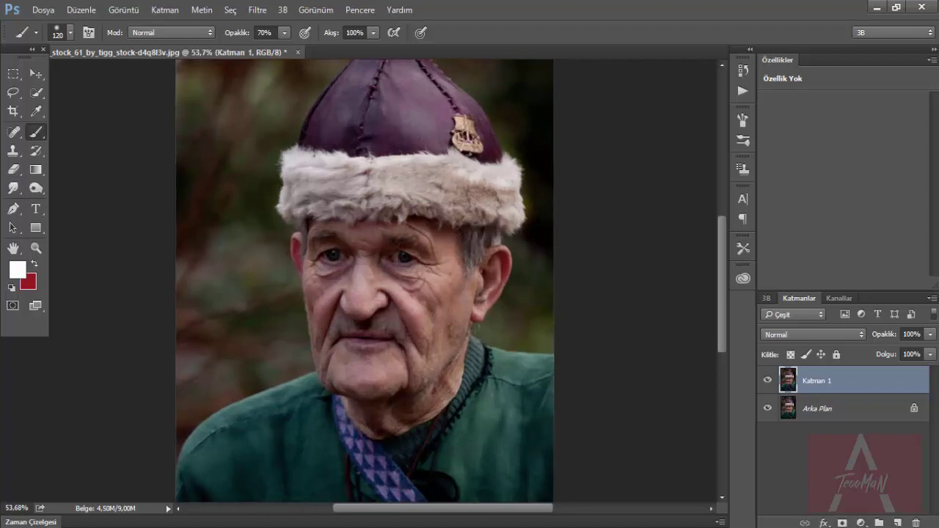
- Add a Hue/Saturation (Ton/Doygunluk) adjustment layer with Saturation set to -53
left_click(862, 522)
left_click(864, 350)
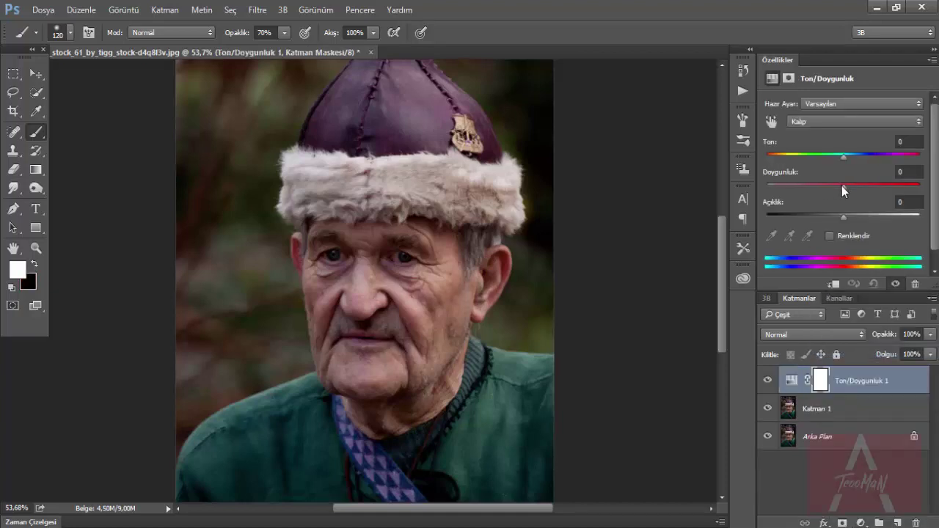
left_click_drag(841, 188, 804, 195)
scroll(455, 255, "down", 3, "alt")
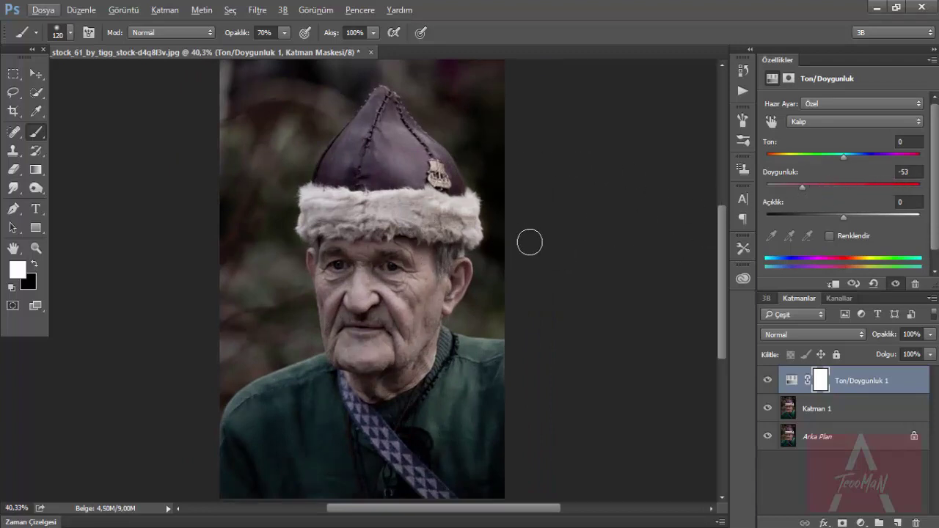
scroll(529, 249, "down", 1)
scroll(477, 294, "down", 1)
scroll(440, 323, "down", 1)
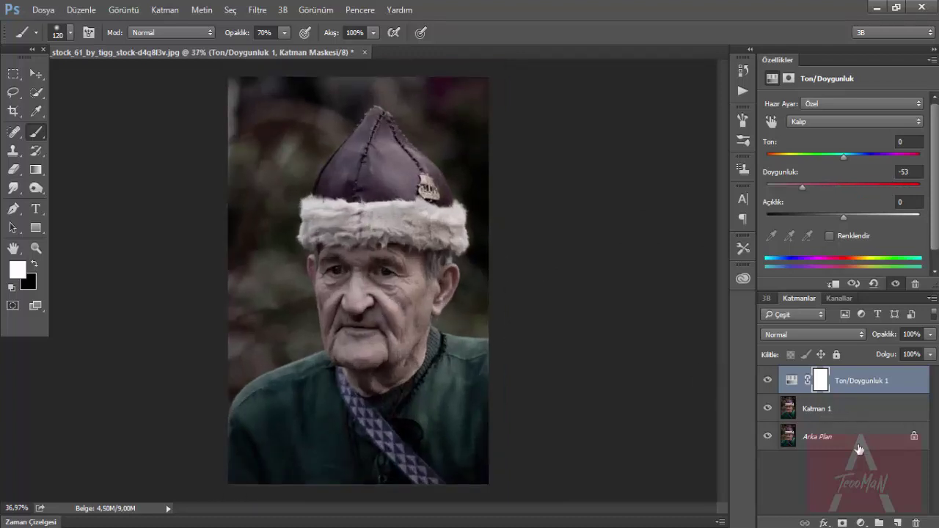
left_click(861, 522)
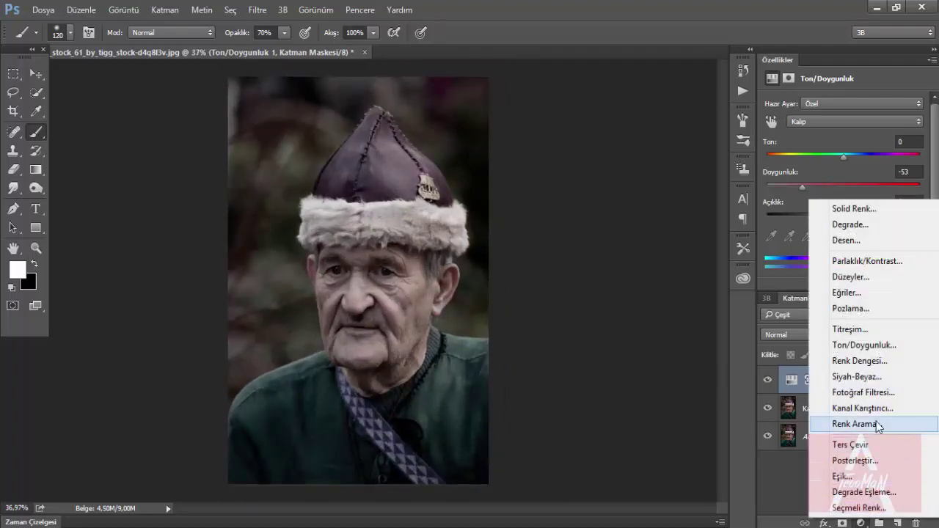
- Add a Curves (Eğriler) adjustment layer using the Kontrast Artır (RGB) preset
left_click(866, 293)
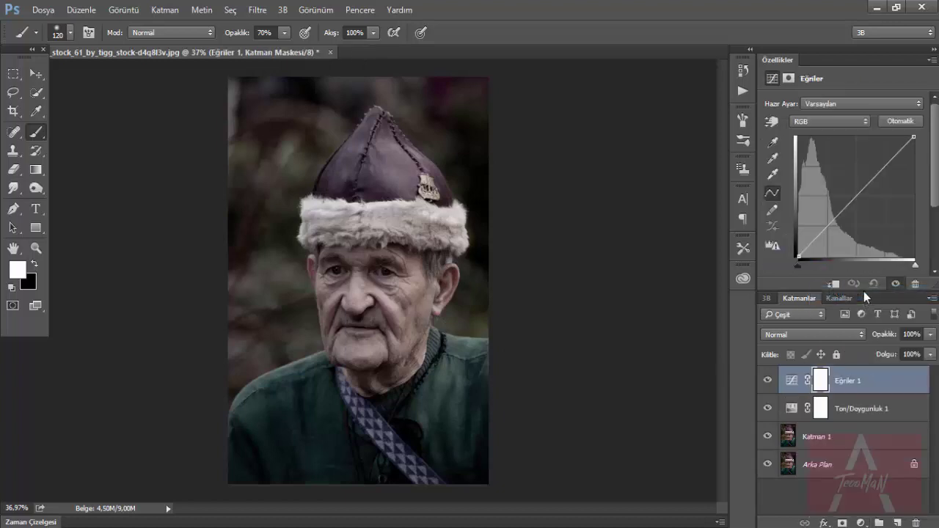
left_click(831, 104)
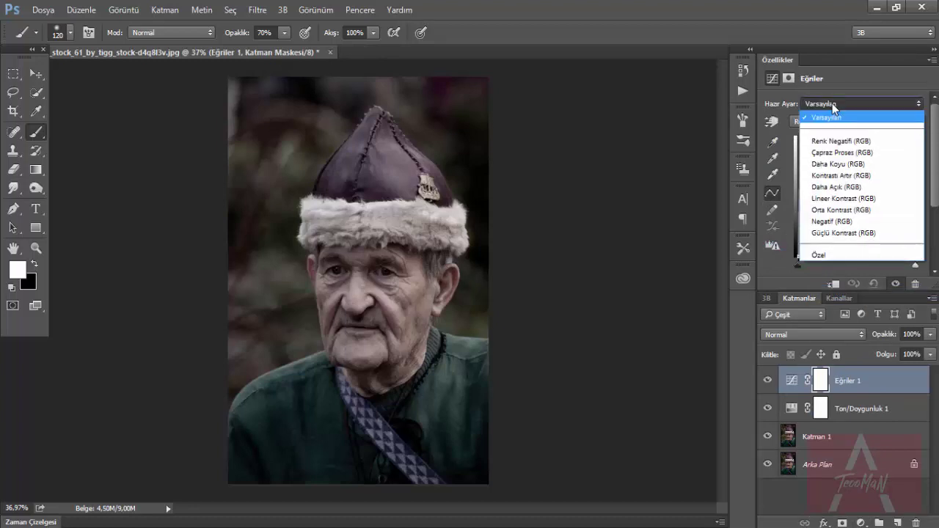
left_click(843, 176)
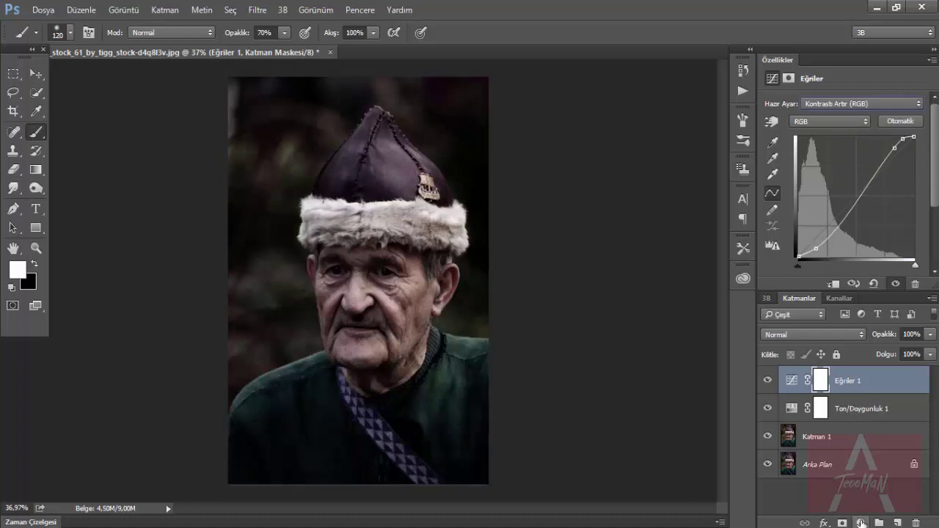
left_click(861, 523)
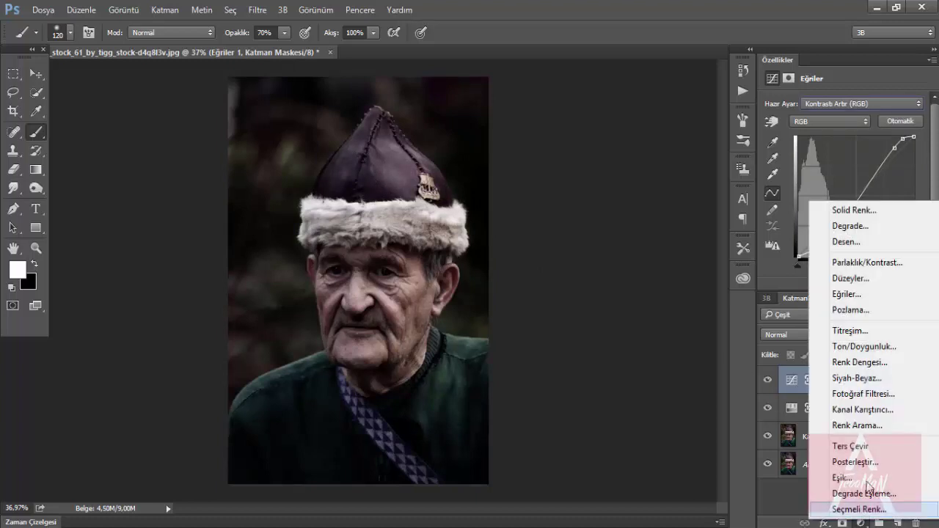
- Add a Levels (Düzeyler) layer with output white lowered to 229 and output black raised slightly
left_click(860, 282)
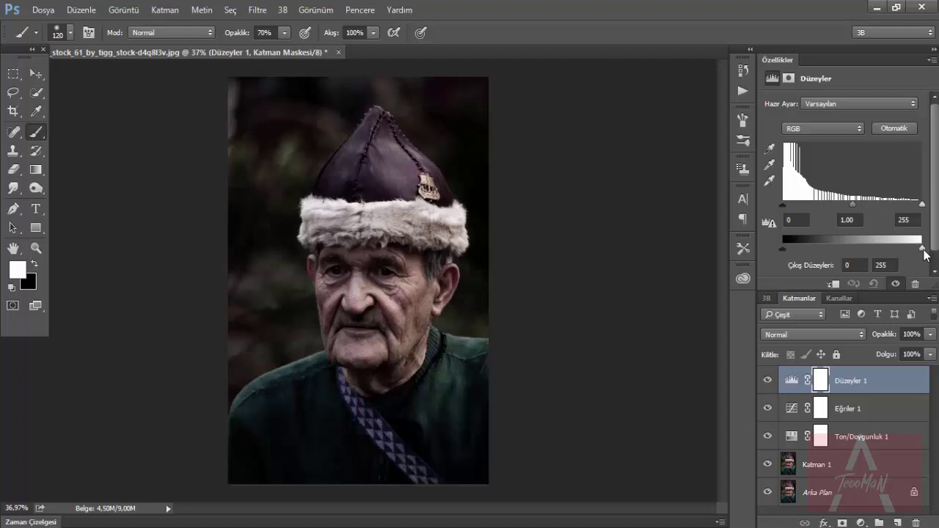
left_click_drag(921, 250, 909, 249)
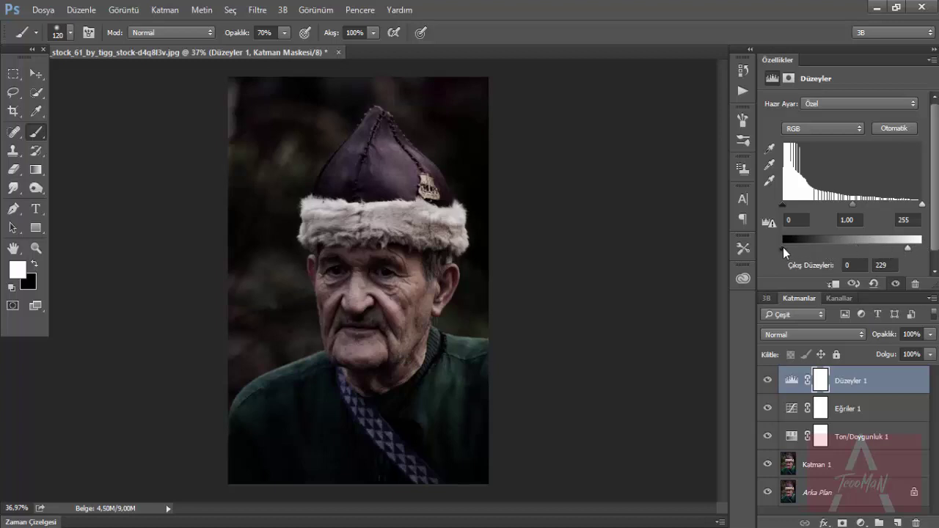
left_click_drag(783, 248, 789, 250)
left_click(820, 381)
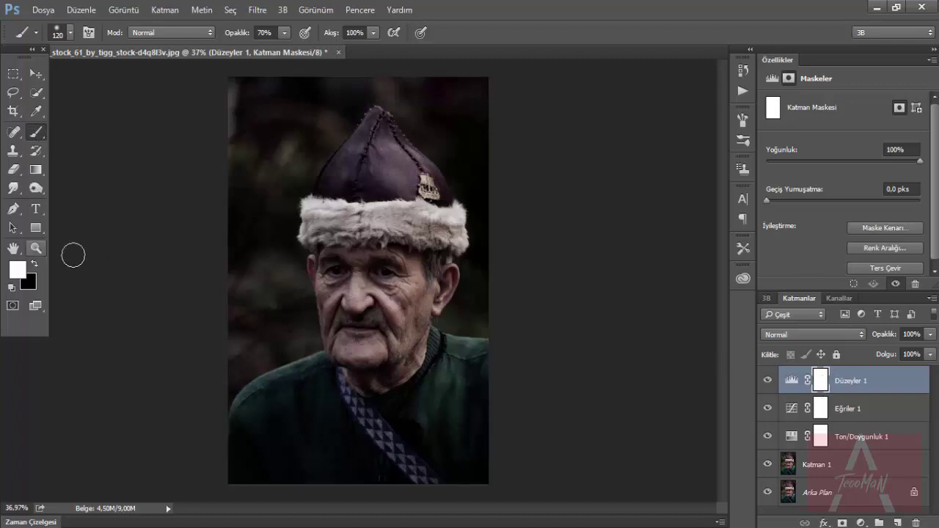
- Set up a larger 30% opacity brush and invert the Levels mask to black
key("x")
left_click_drag(314, 267, 352, 272)
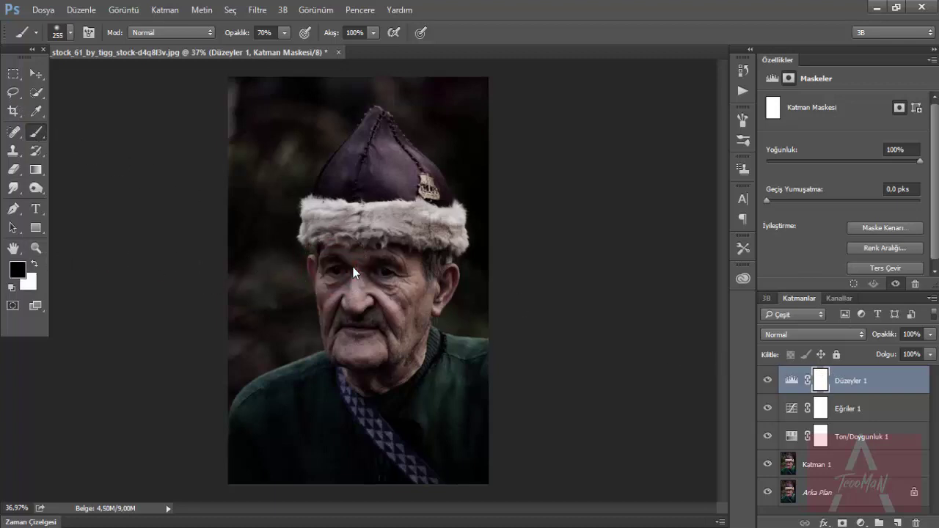
key("3")
left_click(868, 268)
key("x")
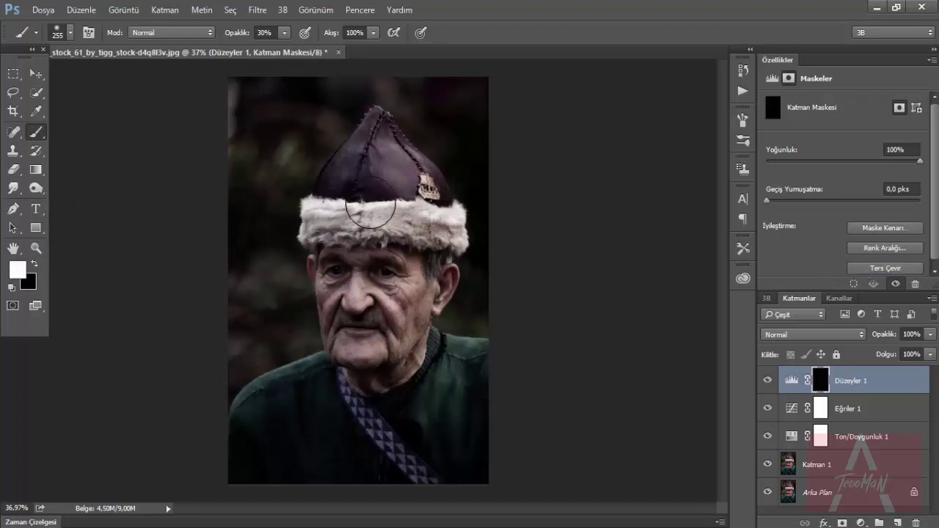
- Paint the Levels effect back onto the hat's fur band at 30–60% opacity
scroll(435, 228, "up", 2)
left_click_drag(435, 229, 419, 210)
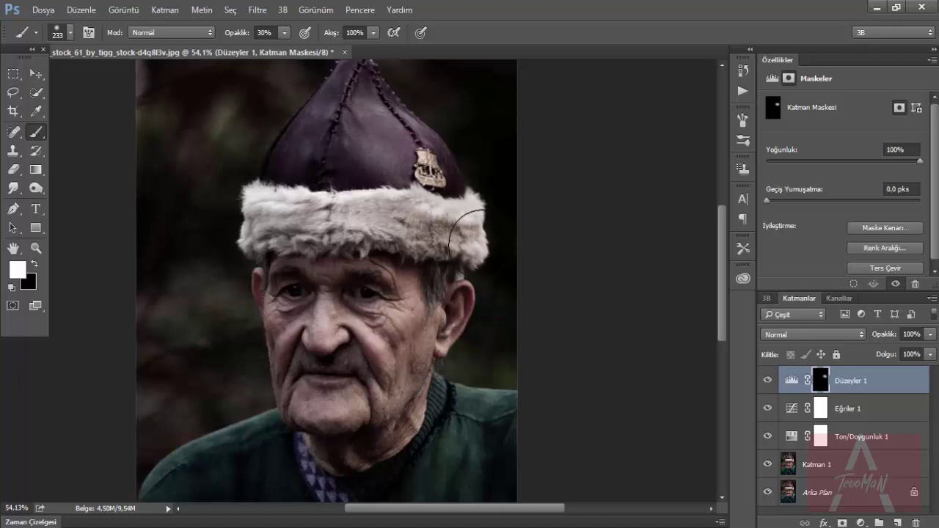
mouse_move(418, 210)
left_mouse_down()
mouse_move(241, 204)
mouse_move(323, 217)
mouse_move(273, 196)
mouse_move(504, 223)
left_mouse_up()
key("6")
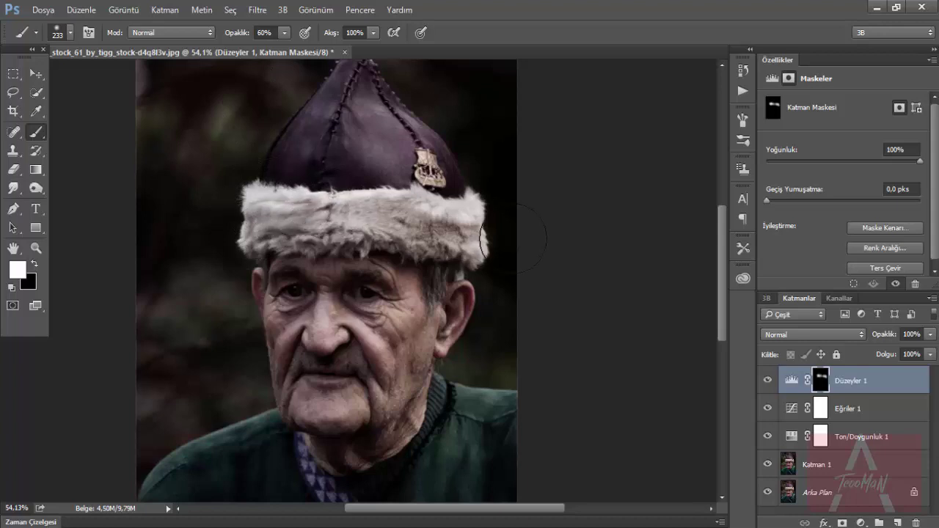
left_click(768, 380)
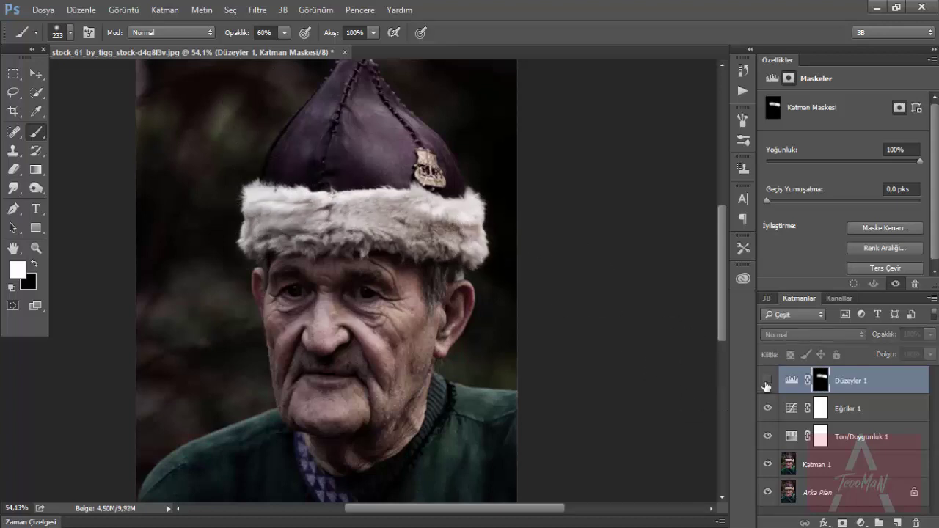
- Raise brush opacity to 90%, review the masked fur, and select Katman 1
key("9")
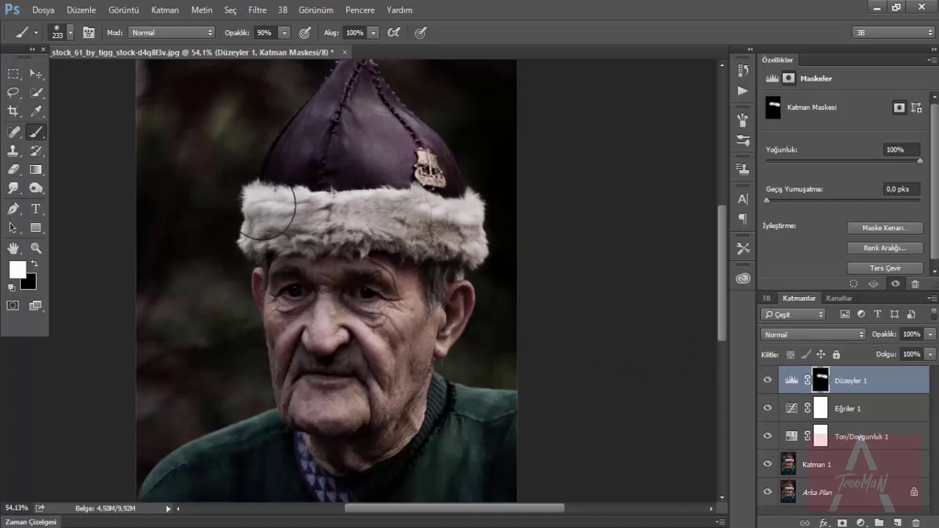
scroll(277, 311, "down", 2)
scroll(277, 311, "up", 2)
scroll(308, 301, "down", 2)
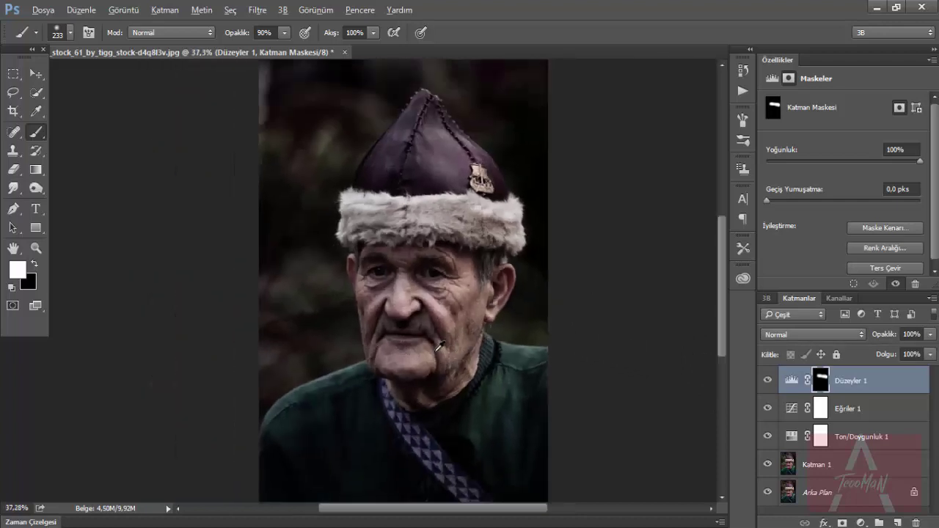
scroll(323, 297, "down", 1)
scroll(344, 295, "up", 1)
scroll(343, 295, "down", 1)
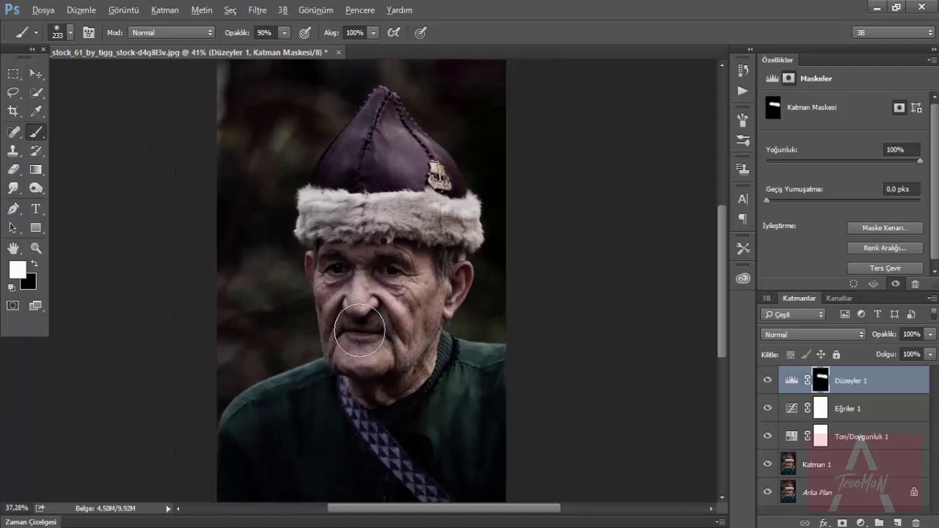
scroll(344, 295, "down", 1)
left_click(835, 478)
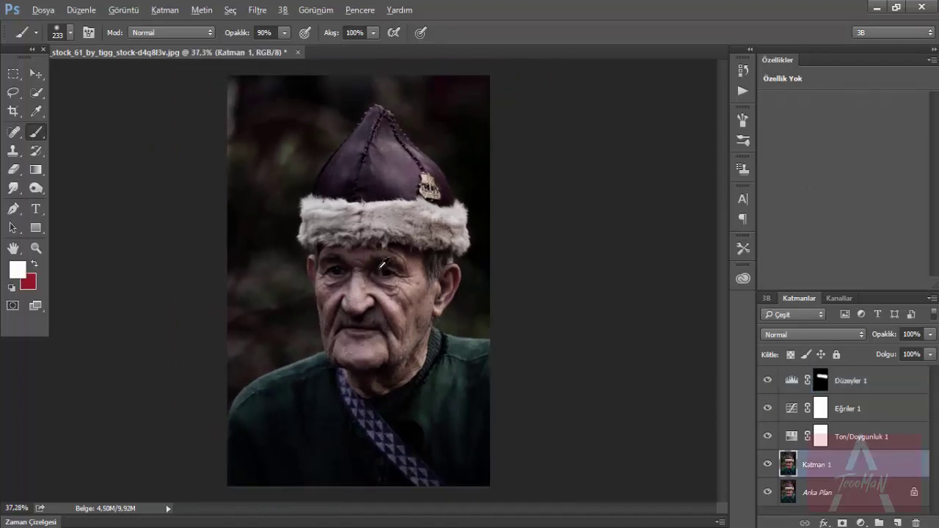
- Select the layers from Katman 1 up to Düzeyler 1 and bring up their context menu
scroll(616, 345, "down", 1)
scroll(616, 345, "up", 1)
left_click(851, 437)
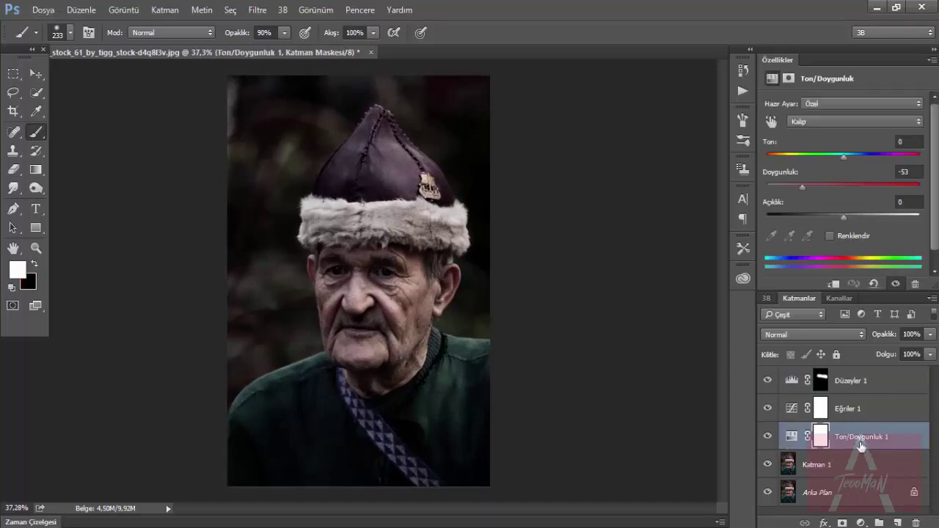
left_click(860, 457)
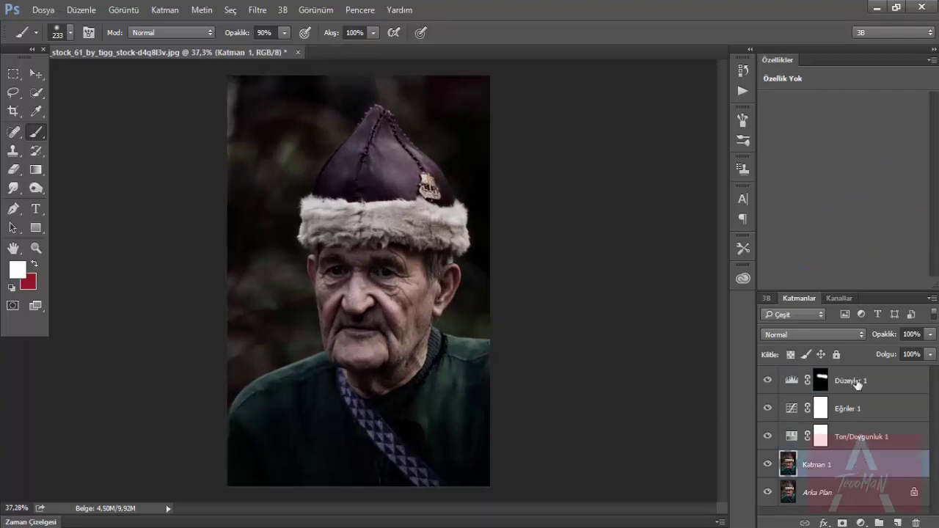
left_click(858, 382, "shift")
left_click(852, 465)
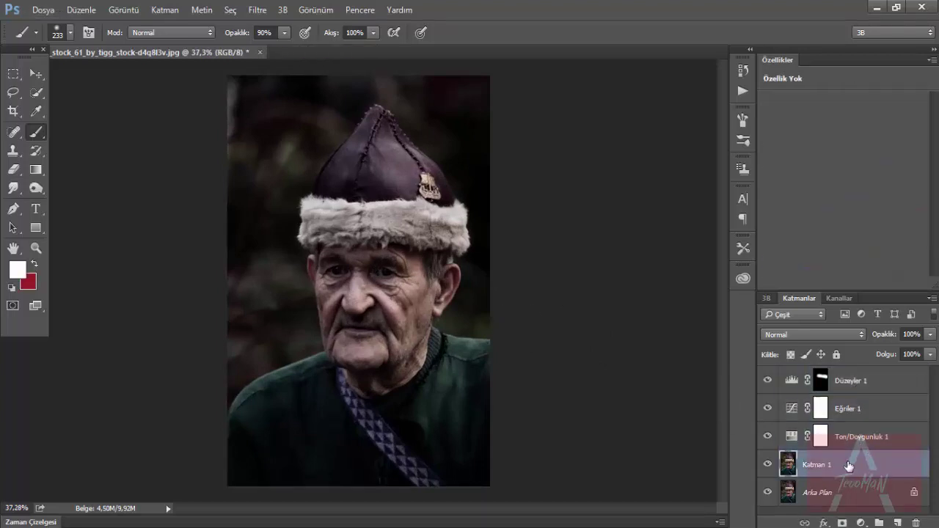
left_click(866, 382, "shift")
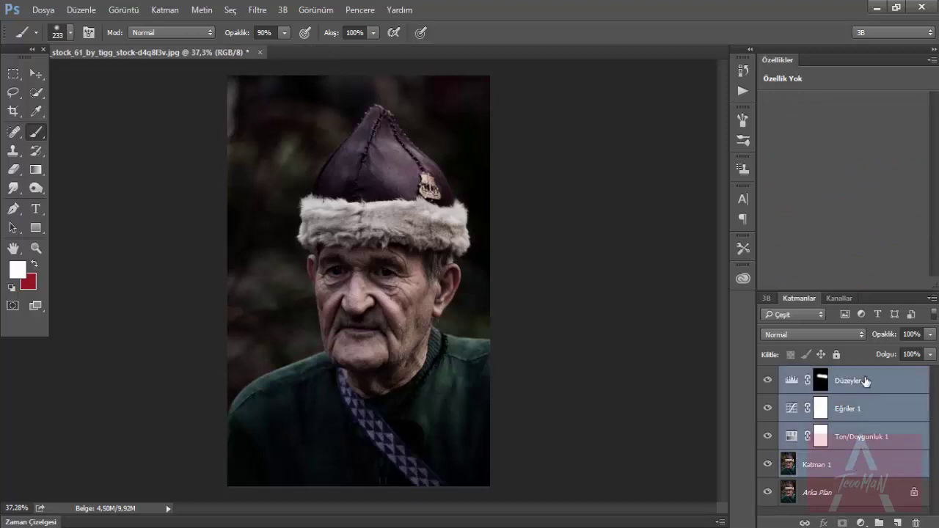
right_click(860, 458)
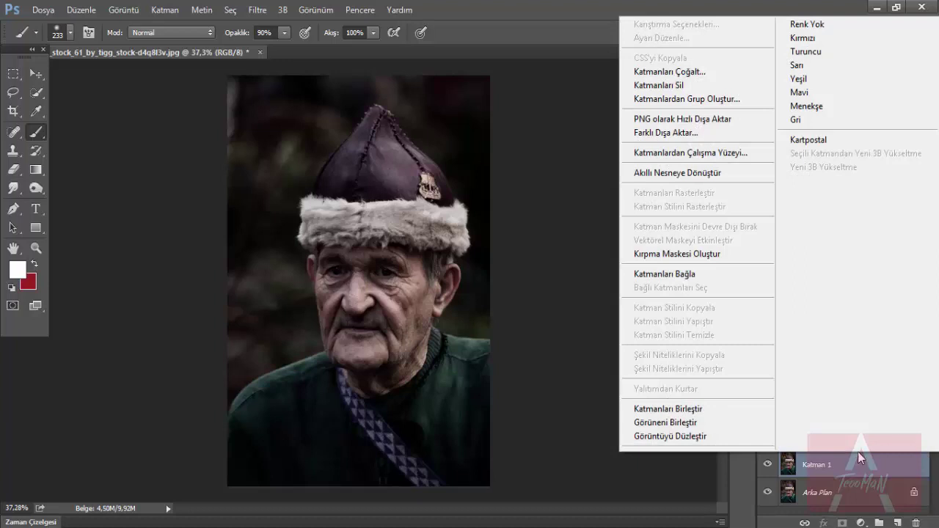
- Merge the selected layers into Düzeyler 1 and duplicate the merged layer
left_click(707, 413)
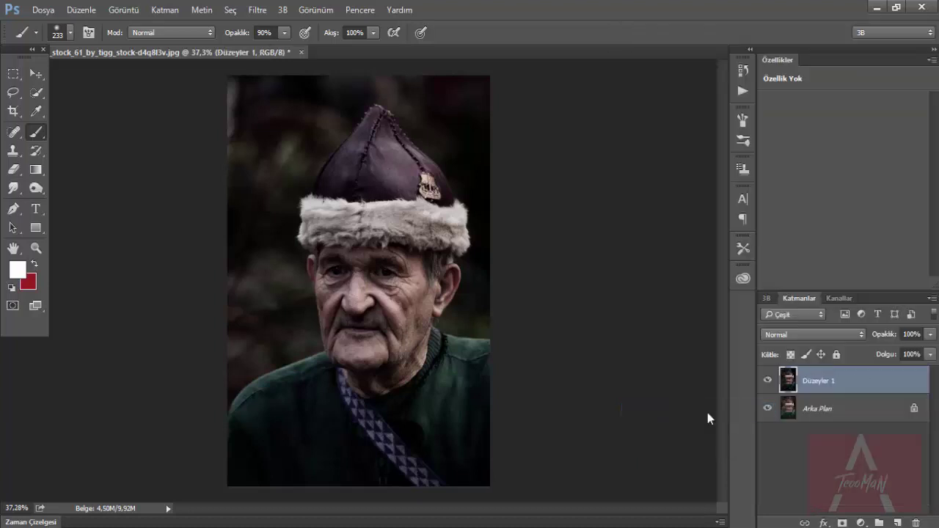
scroll(341, 293, "up", 3)
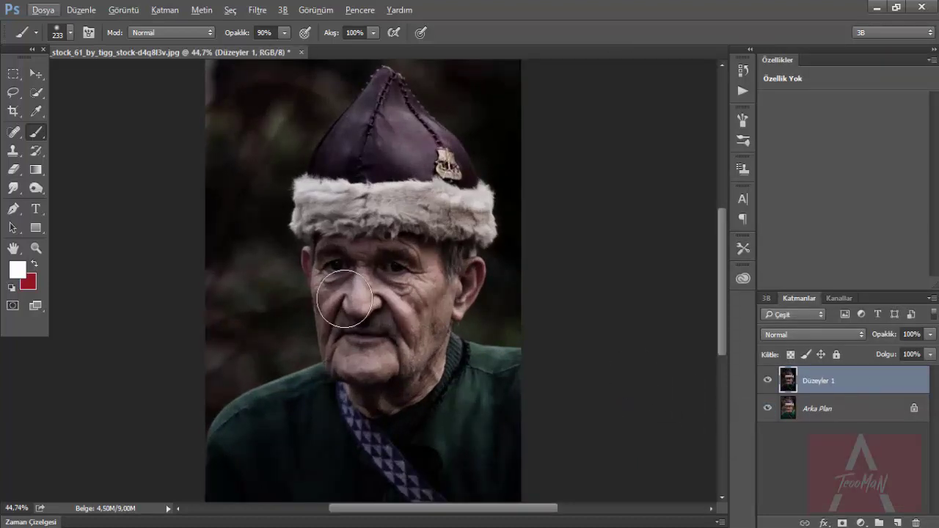
key("ctrl+j")
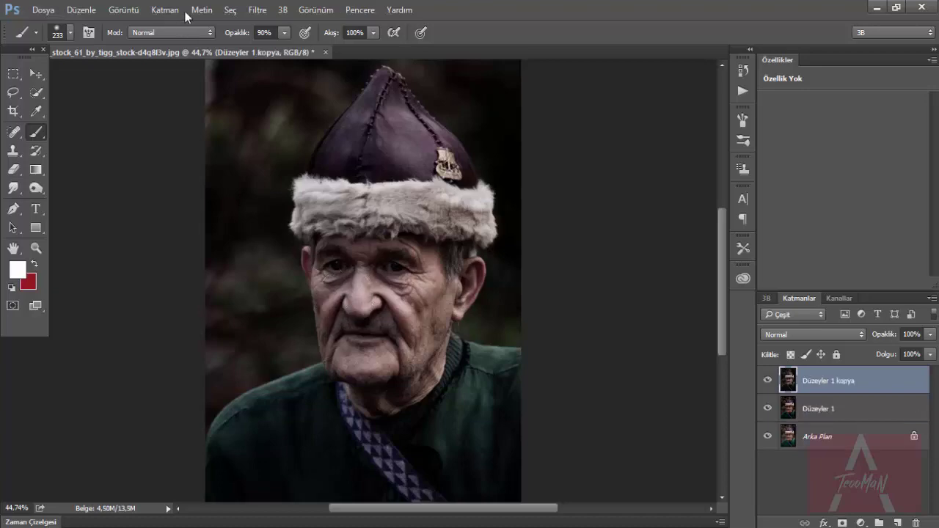
- Apply the Camera Raw Filter to the copy with Clarity (Netlik) at +100
left_click(254, 10)
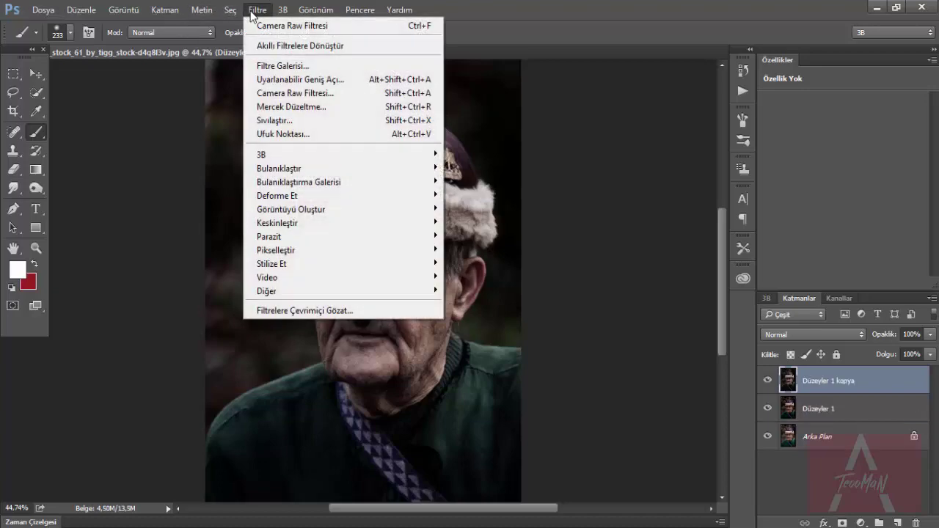
left_click(323, 93)
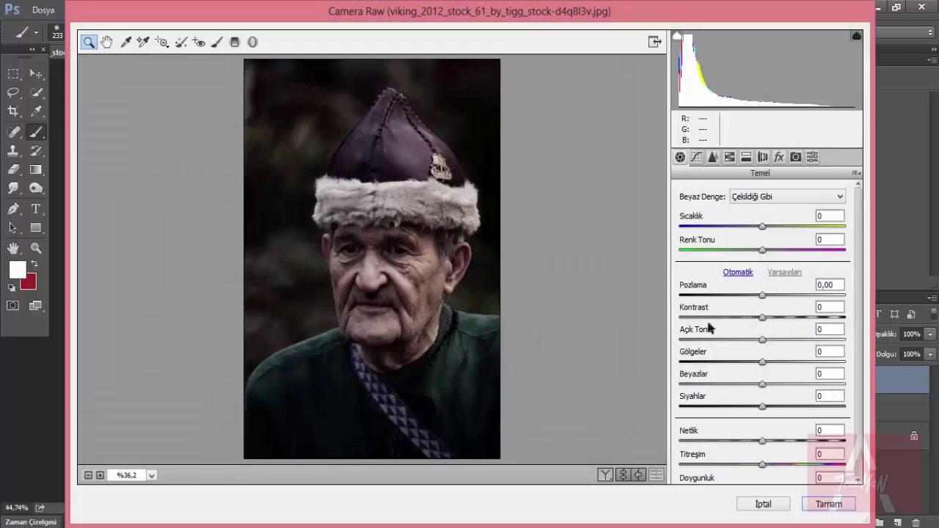
left_click_drag(764, 443, 869, 460)
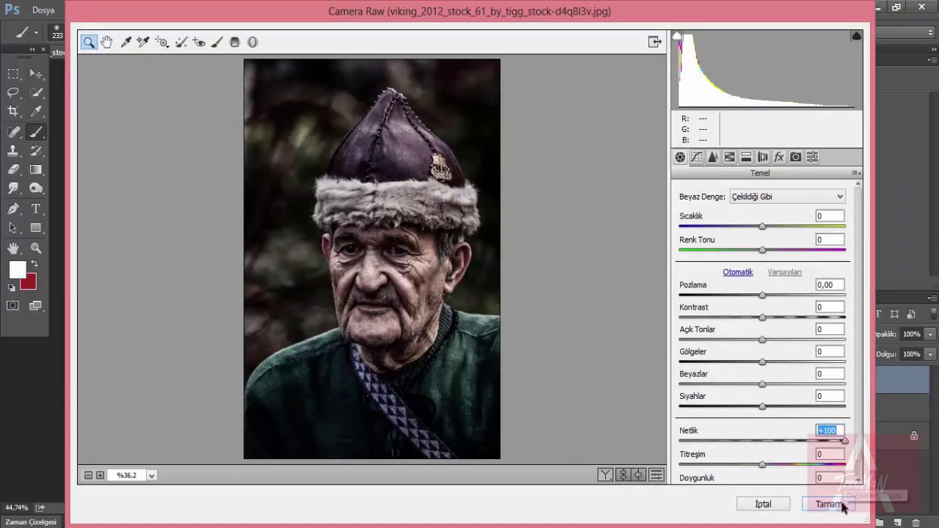
left_click(829, 504)
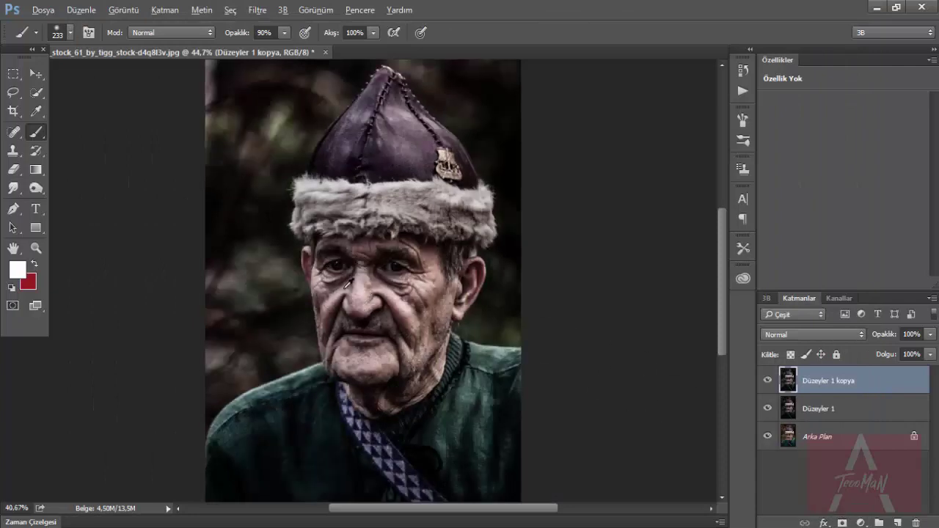
- Add a layer mask to Düzeyler 1 kopya and invert it to black
scroll(395, 276, "down", 2)
scroll(394, 277, "up", 2)
scroll(395, 277, "up", 1)
scroll(395, 277, "up", 1)
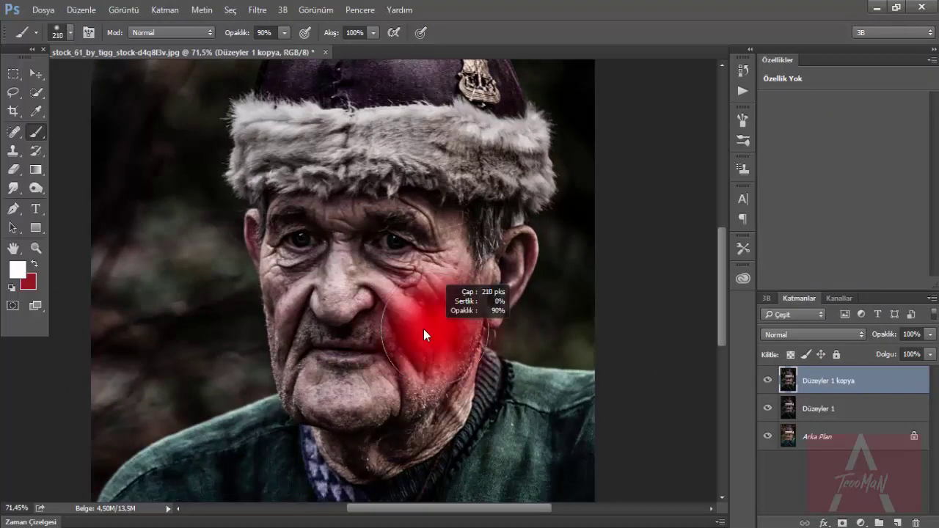
left_click_drag(395, 324, 401, 329)
left_click(842, 523)
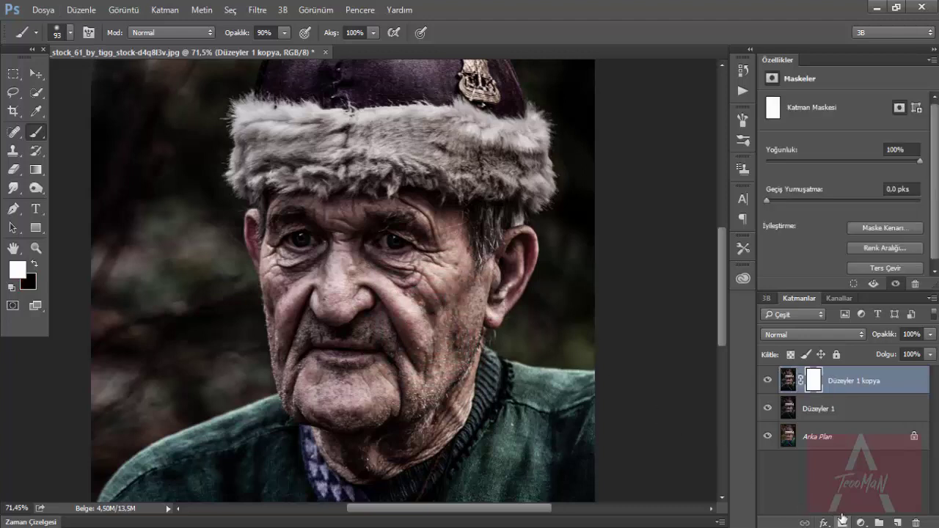
left_click(872, 268)
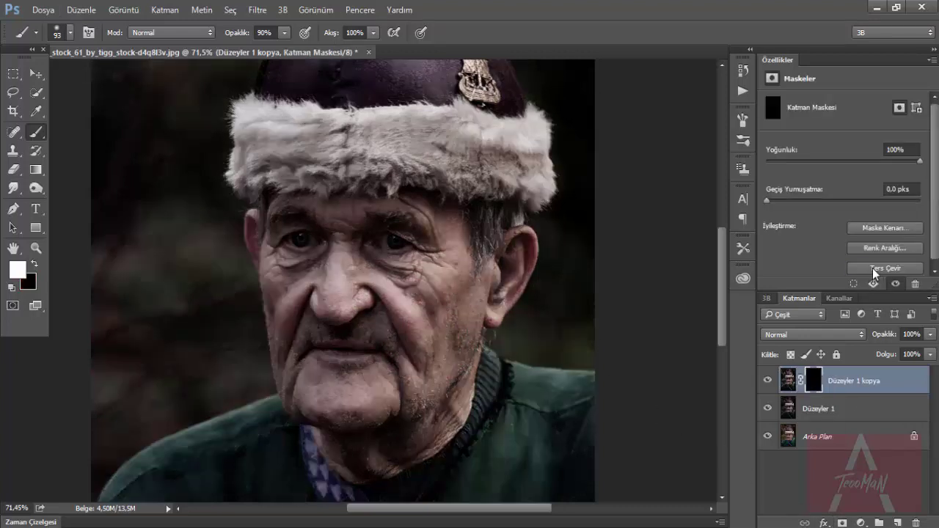
- Paint sharpened detail back onto the nose fold, cheek and under the eye at 60% opacity
scroll(188, 256, "up", 1)
left_click_drag(377, 290, 411, 292)
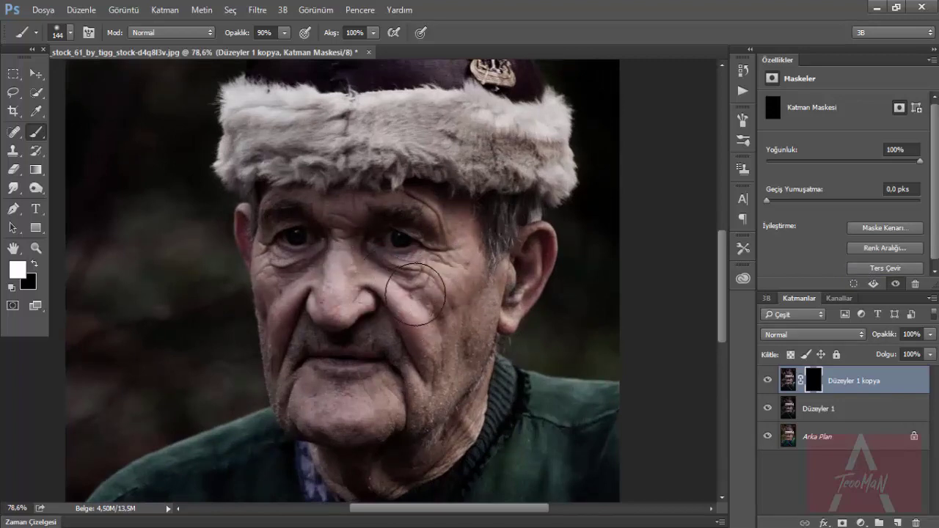
left_click_drag(439, 307, 434, 307)
left_click_drag(345, 204, 358, 232)
key("6")
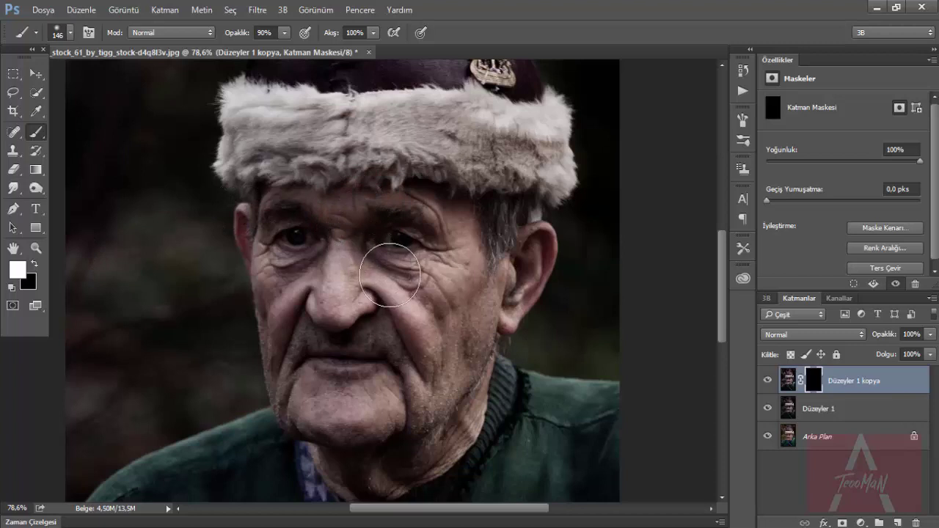
left_click_drag(373, 293, 377, 325)
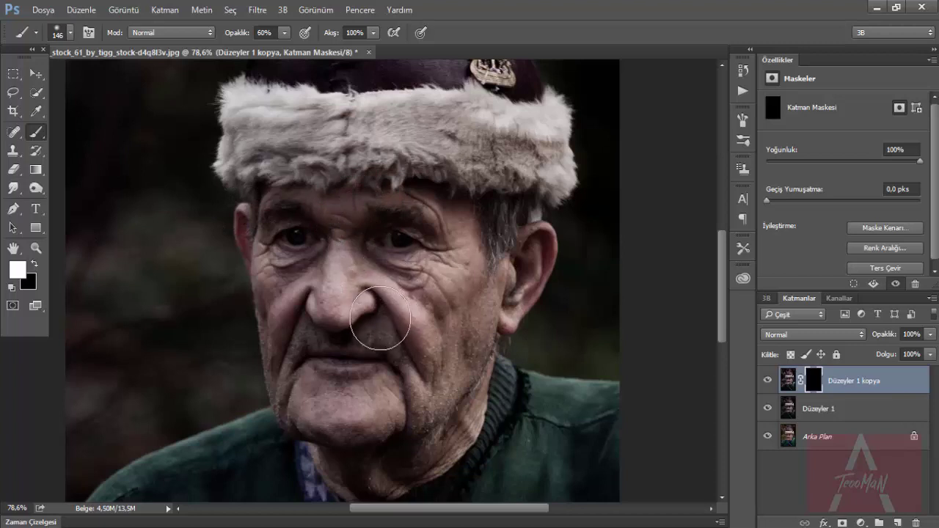
left_click_drag(428, 297, 448, 344)
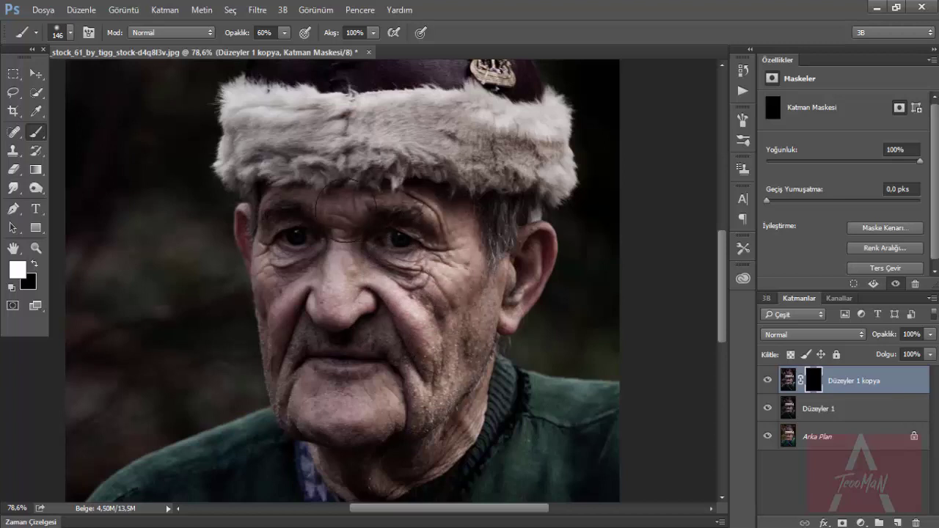
mouse_move(288, 197)
left_mouse_down()
mouse_move(289, 272)
mouse_move(338, 212)
mouse_move(440, 210)
mouse_move(335, 241)
mouse_move(419, 335)
mouse_move(399, 378)
mouse_move(318, 419)
mouse_move(294, 292)
mouse_move(377, 315)
mouse_move(450, 377)
mouse_move(473, 300)
mouse_move(463, 220)
mouse_move(524, 213)
mouse_move(469, 368)
mouse_move(415, 466)
mouse_move(344, 457)
mouse_move(330, 426)
left_mouse_up()
- Shrink the brush for finer painting and zoom around to review the face
scroll(328, 287, "up", 2)
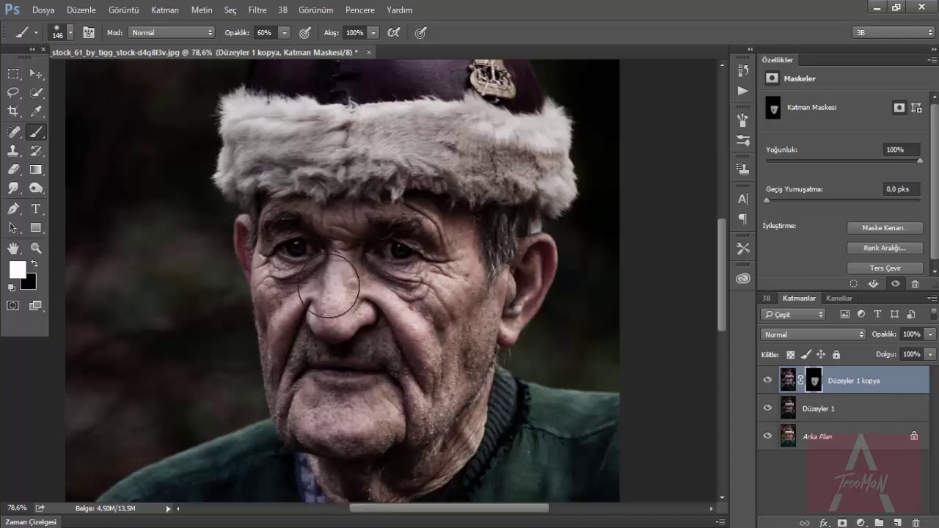
scroll(328, 286, "down", 2)
scroll(328, 287, "down", 1)
scroll(323, 294, "down", 1)
scroll(317, 277, "up", 4)
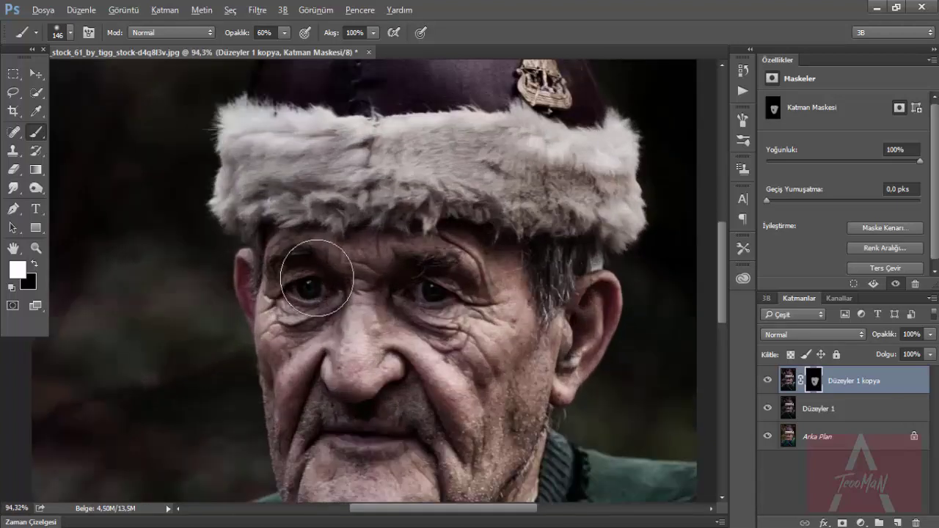
mouse_move(287, 245)
left_mouse_down()
mouse_move(264, 250)
mouse_move(469, 262)
mouse_move(428, 340)
mouse_move(345, 315)
mouse_move(292, 350)
mouse_move(475, 390)
mouse_move(434, 471)
left_mouse_up()
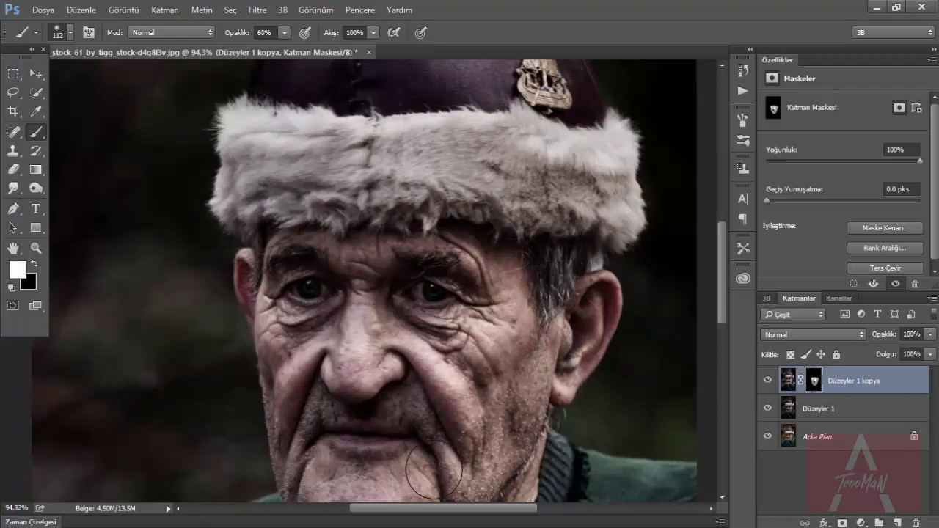
scroll(436, 462, "down", 3)
scroll(446, 440, "down", 3)
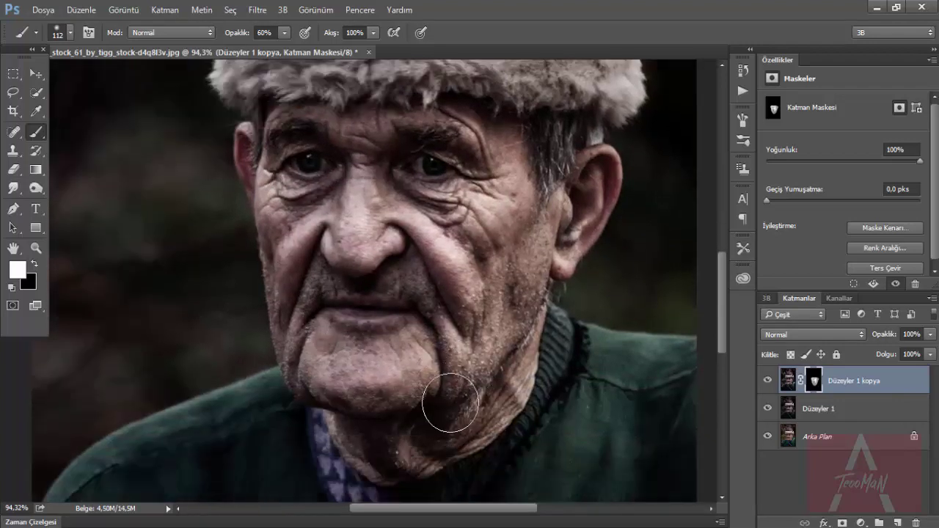
scroll(539, 267, "up", 2)
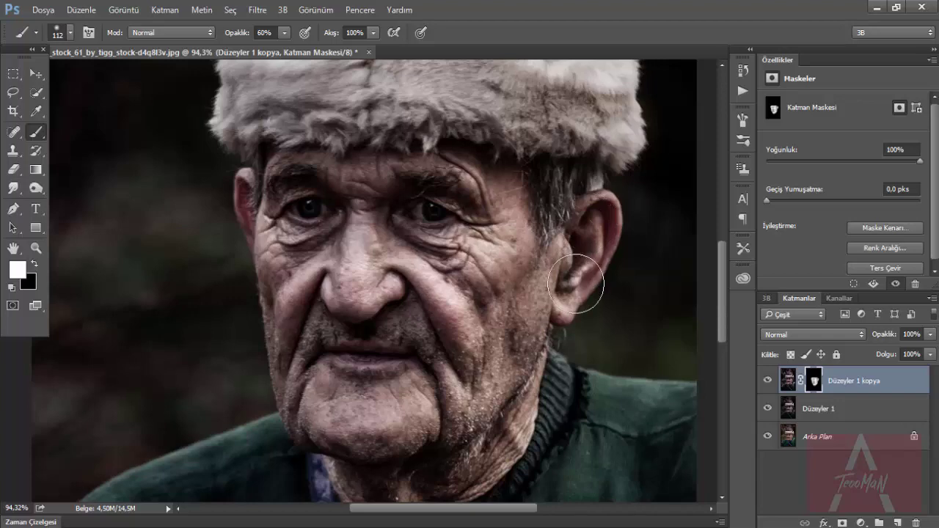
scroll(532, 417, "down", 3)
scroll(430, 329, "up", 4)
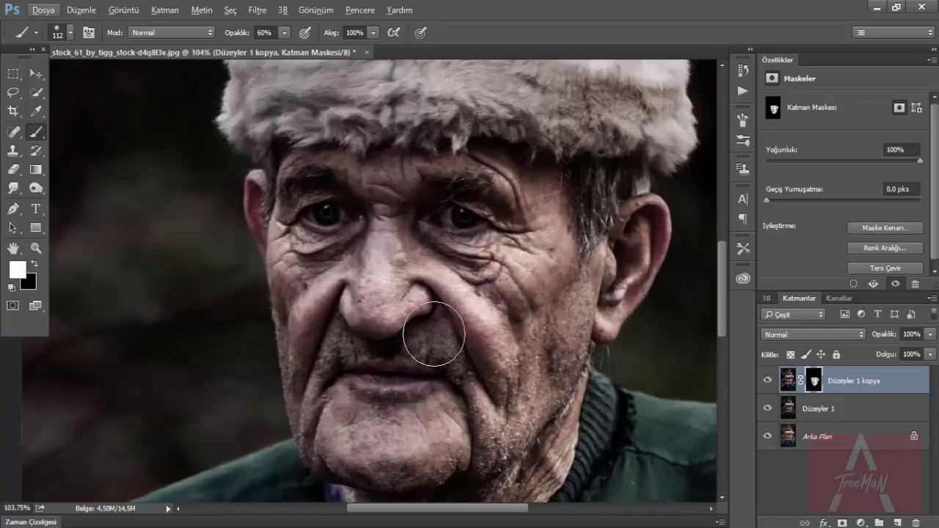
scroll(430, 322, "down", 3)
scroll(429, 305, "down", 1)
scroll(429, 305, "up", 2)
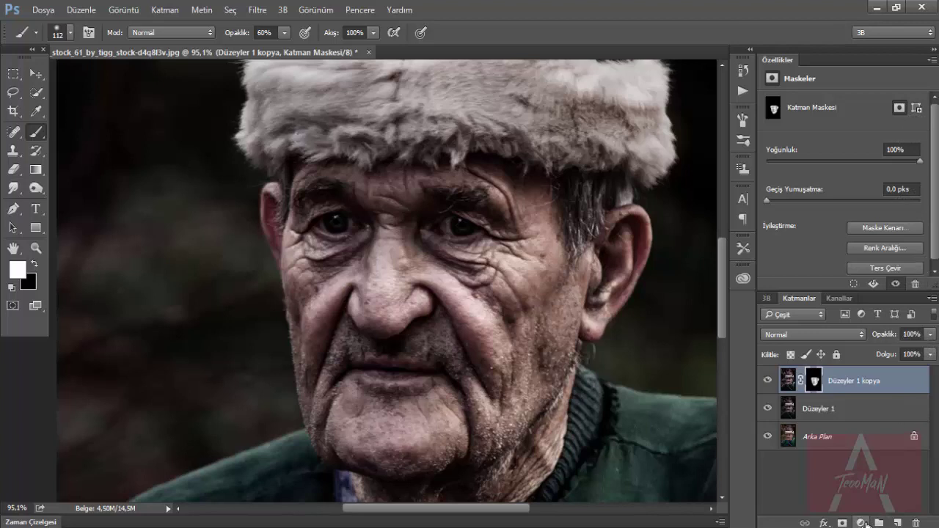
- Add a second Levels layer with lowered white output and invert its mask to black
left_click(865, 522)
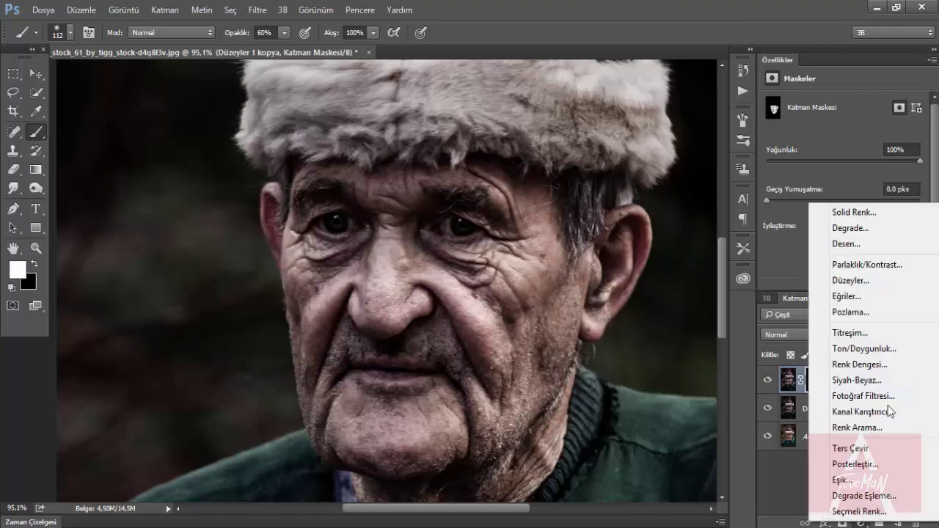
left_click(872, 280)
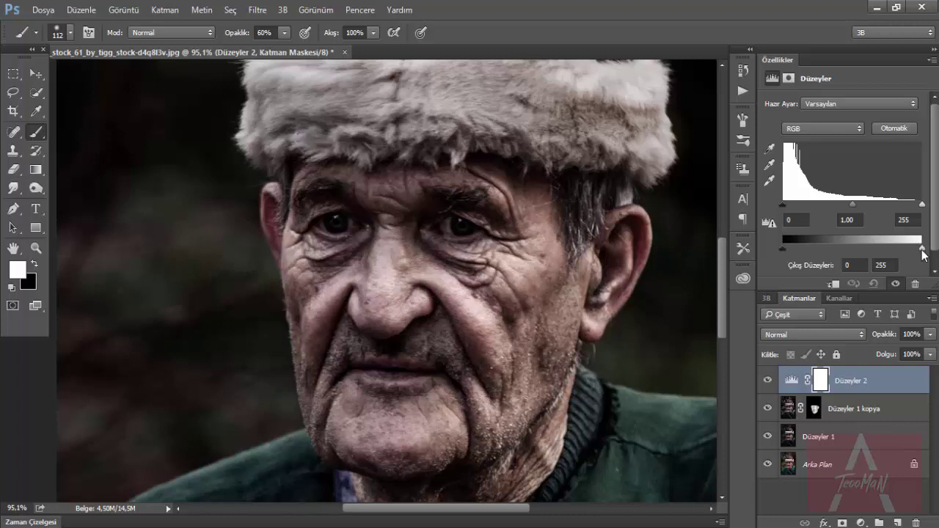
left_click_drag(915, 251, 899, 248)
left_click(820, 381)
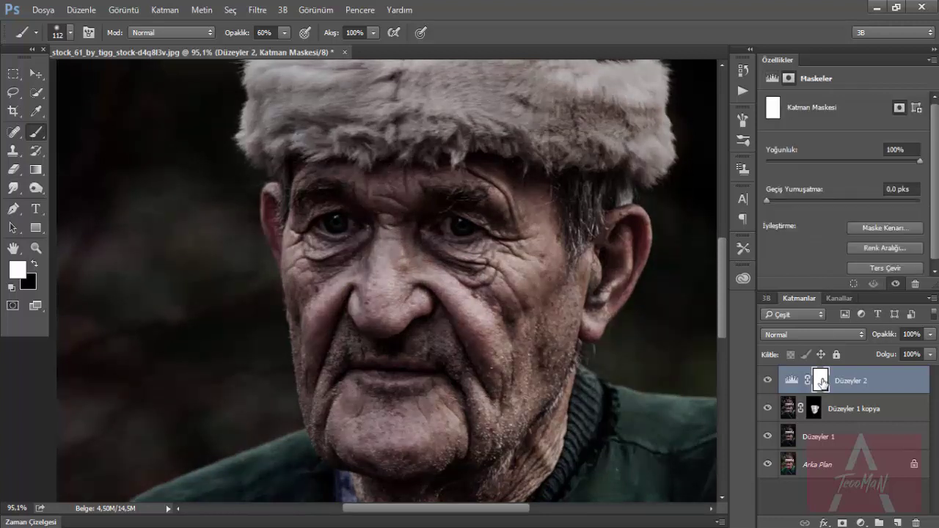
left_click(881, 268)
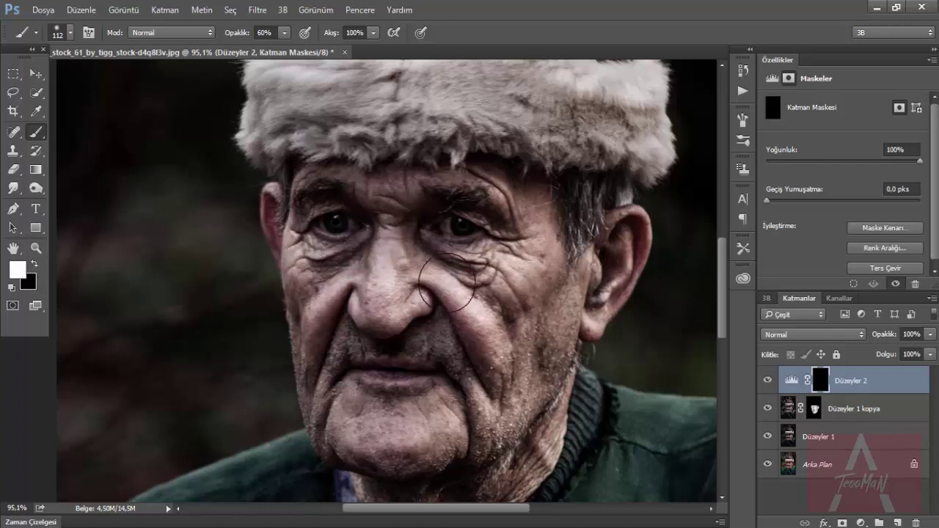
- Paint the darkening over the right cheek and eye area at 70% opacity, undoing one stroke
key("7")
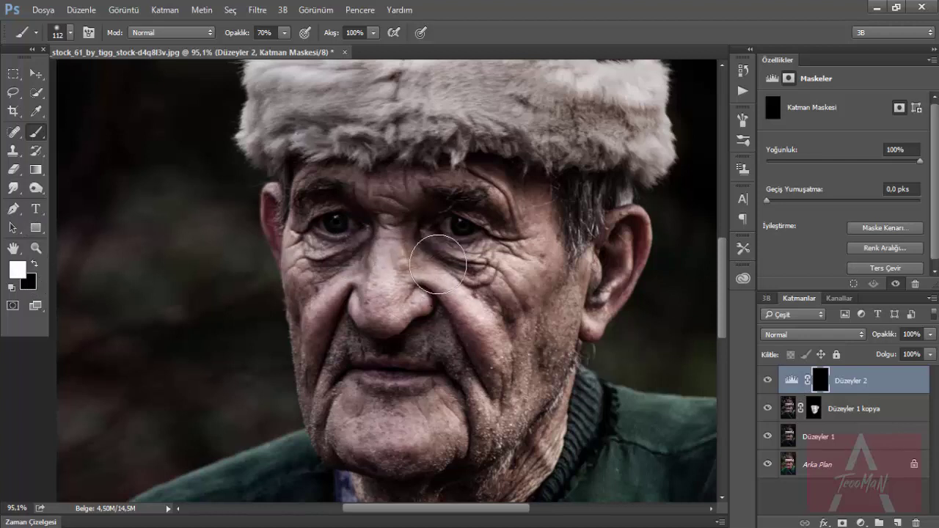
mouse_move(435, 263)
left_mouse_down()
mouse_move(508, 267)
mouse_move(292, 239)
mouse_move(310, 318)
mouse_move(367, 301)
left_mouse_up()
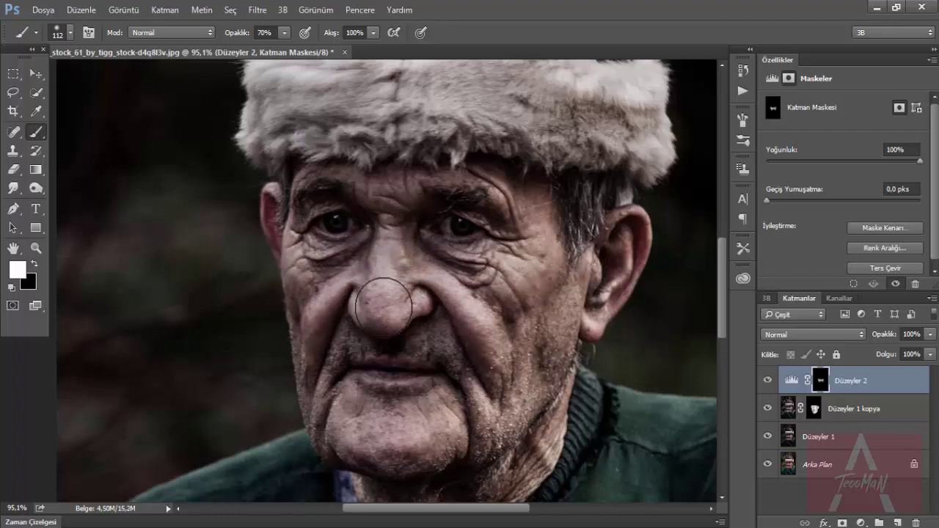
key("ctrl+z")
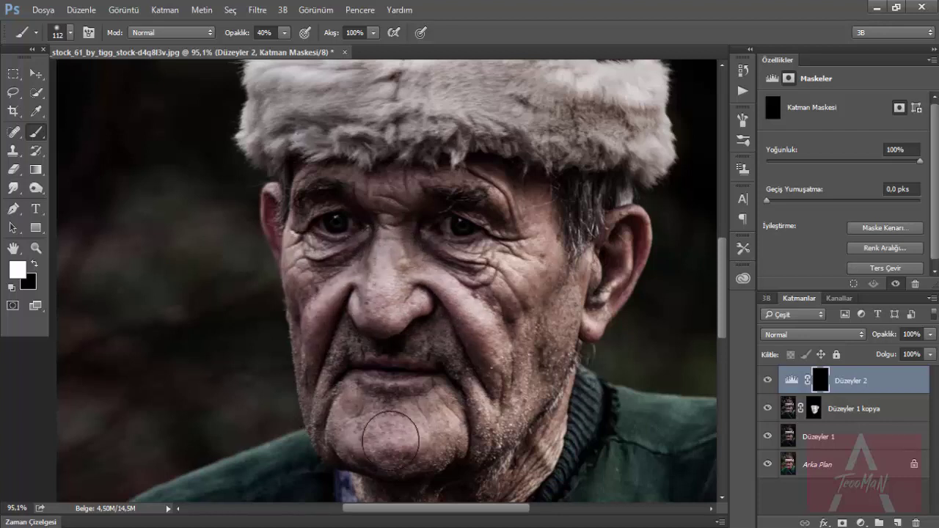
left_click_drag(482, 314, 518, 261)
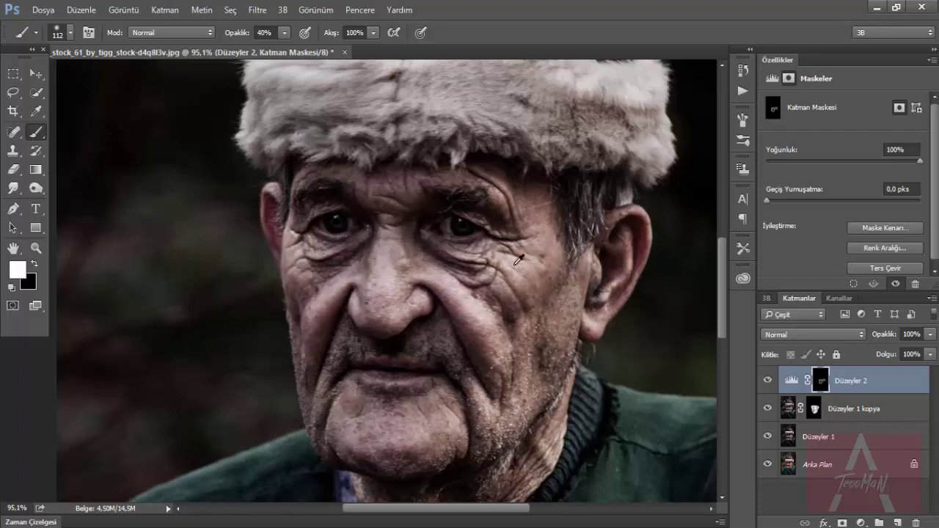
- Paint the Düzeyler 2 effect across the hat's fur band, including its left edge
scroll(477, 311, "down", 3)
scroll(477, 311, "up", 1)
scroll(639, 377, "up", 2)
scroll(461, 388, "down", 3)
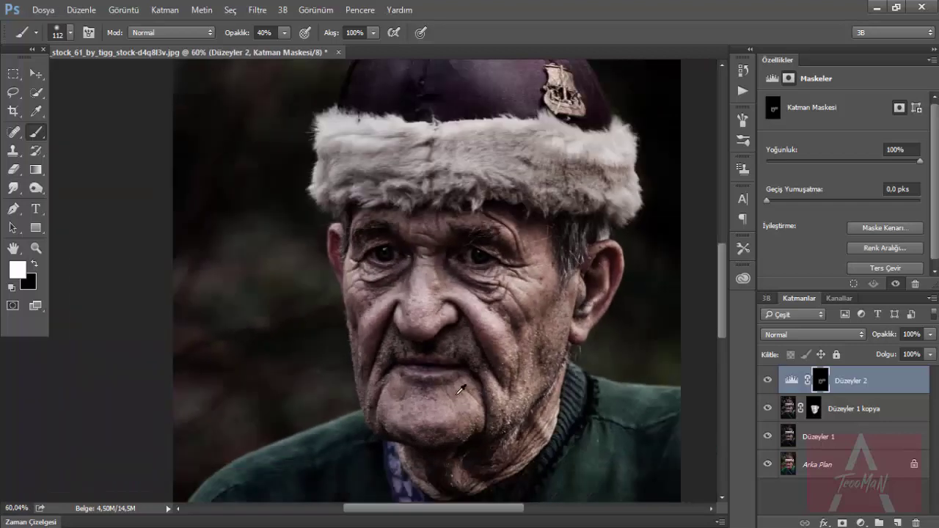
scroll(461, 389, "down", 2)
scroll(477, 257, "up", 1)
scroll(514, 189, "up", 1)
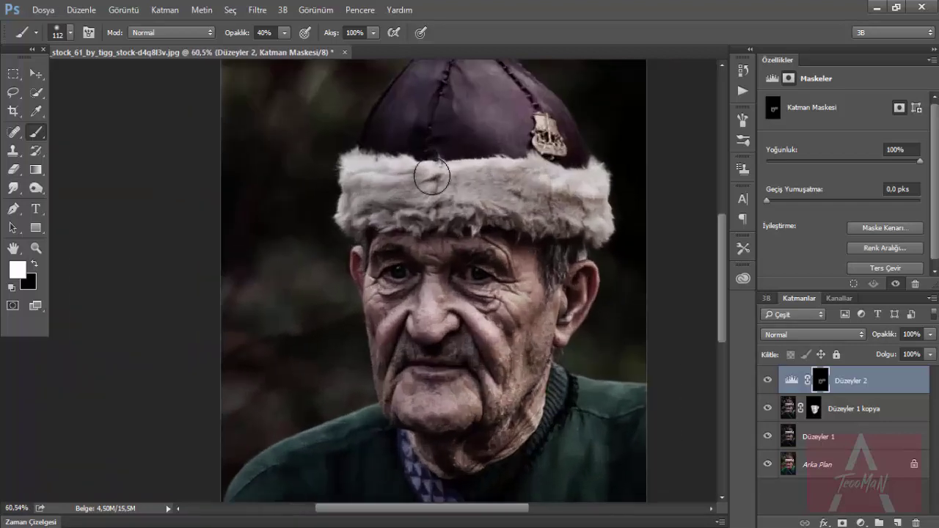
mouse_move(431, 177)
left_mouse_down()
mouse_move(565, 206)
mouse_move(593, 193)
left_mouse_up()
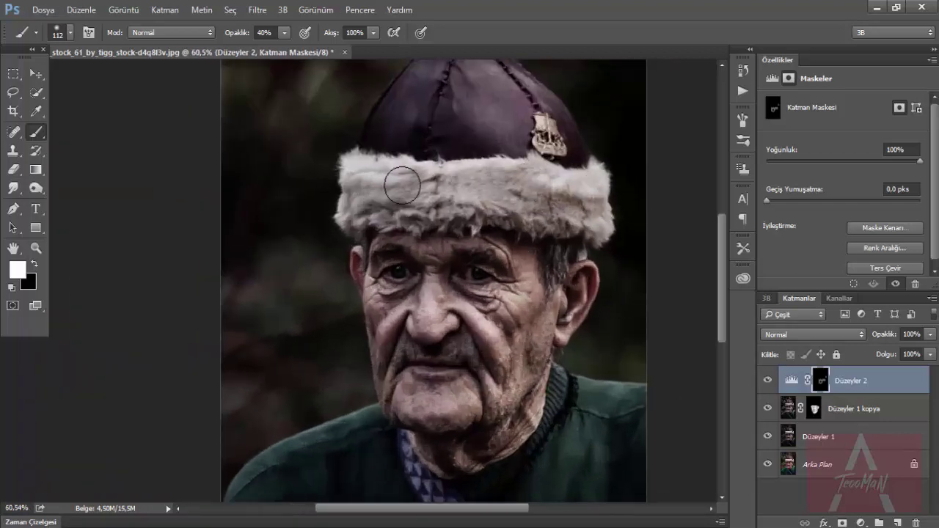
left_click_drag(402, 186, 346, 184)
scroll(463, 373, "down", 1)
scroll(462, 373, "down", 1)
scroll(463, 373, "up", 1)
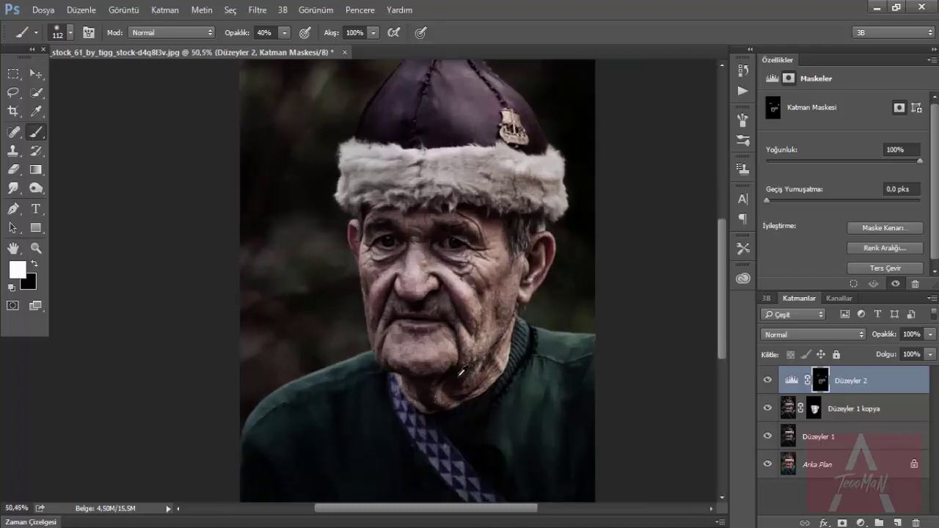
scroll(463, 373, "down", 2)
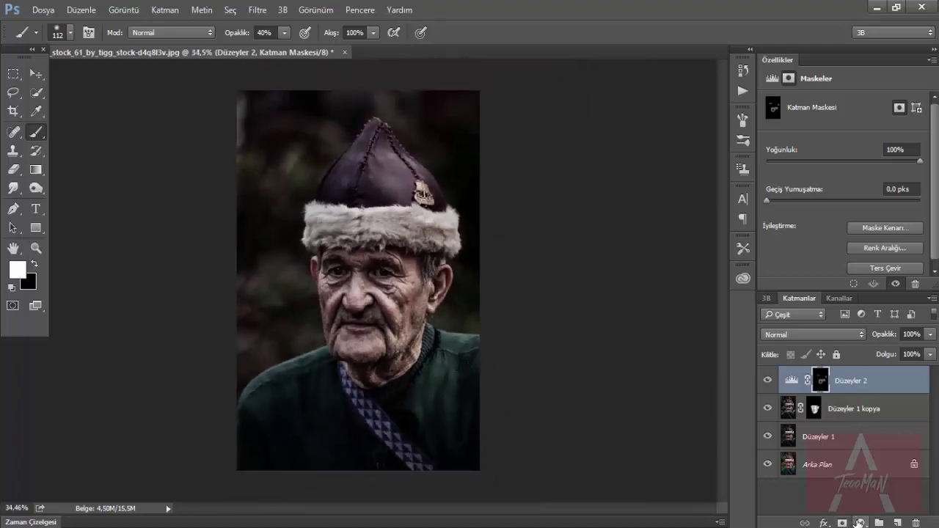
left_click(859, 522)
- Add a Curves adjustment layer and try the darker and medium-contrast presets
left_click(836, 295)
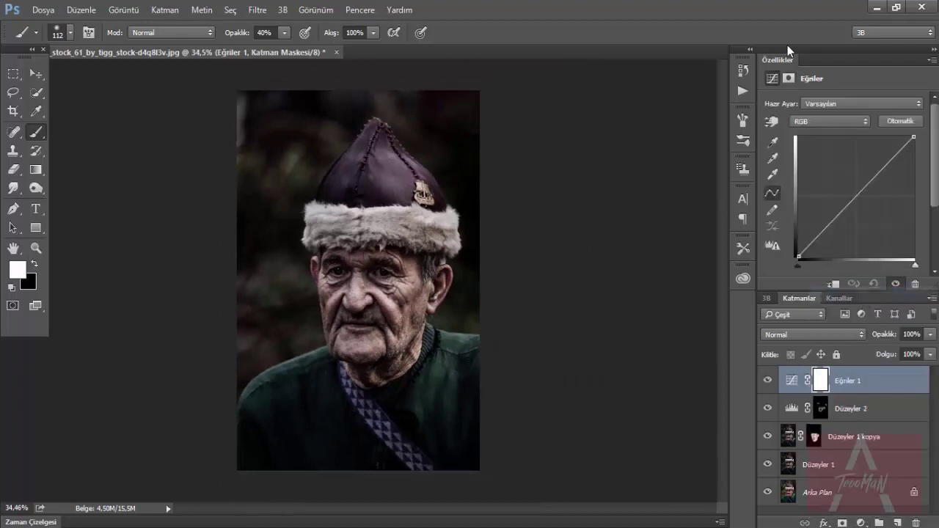
left_click(837, 103)
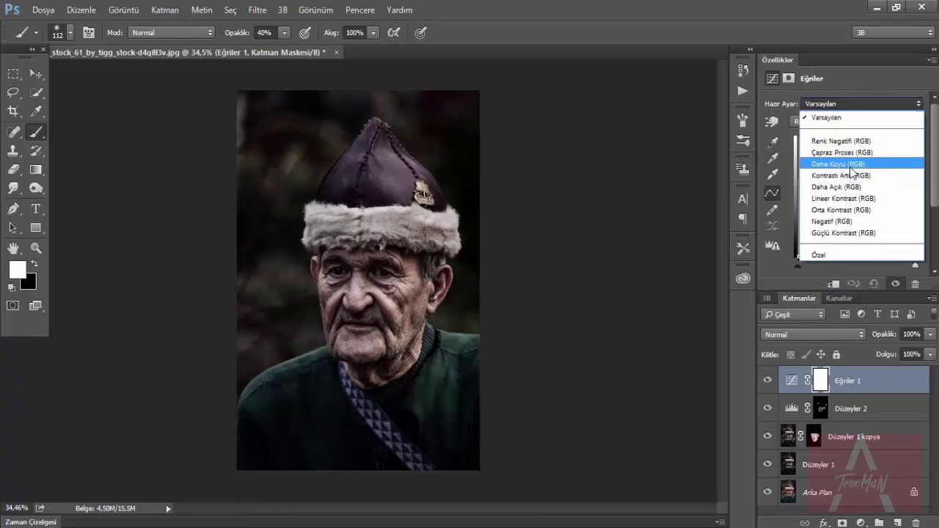
left_click(849, 165)
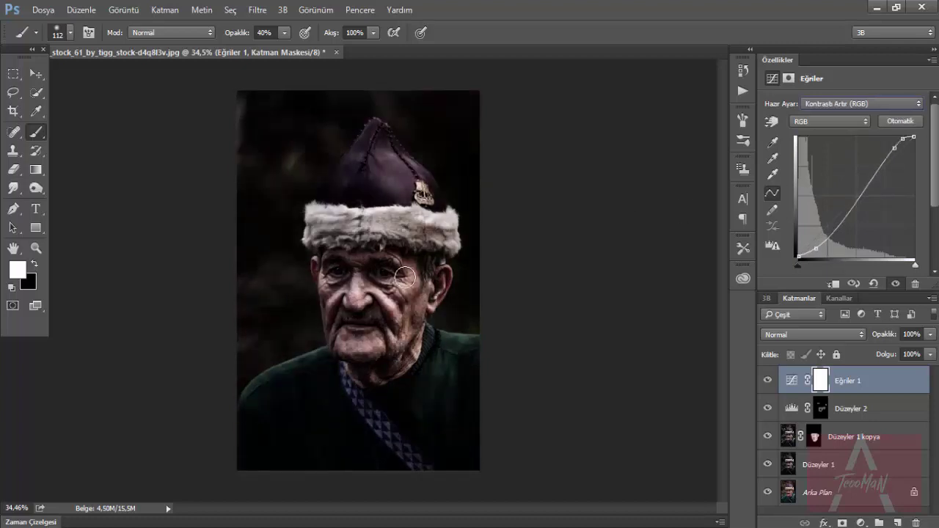
key("Down")
key("Down")
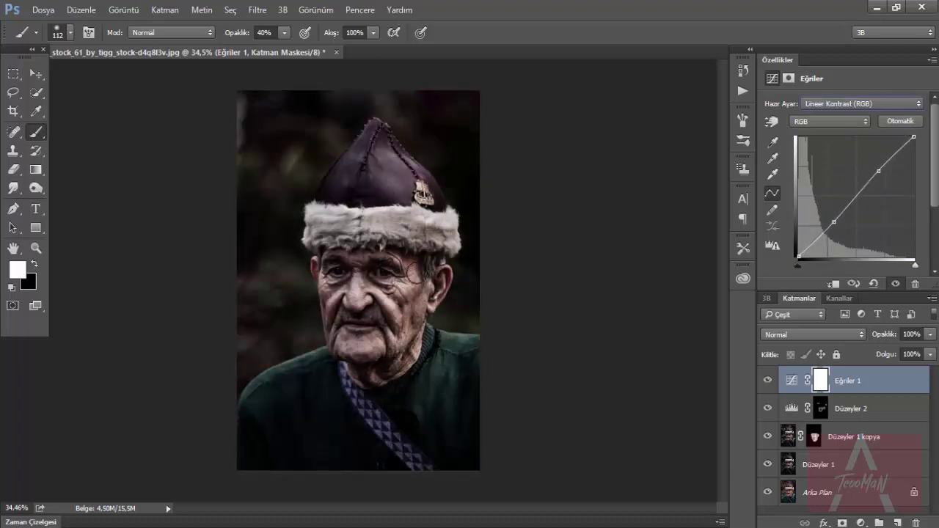
left_click(860, 104)
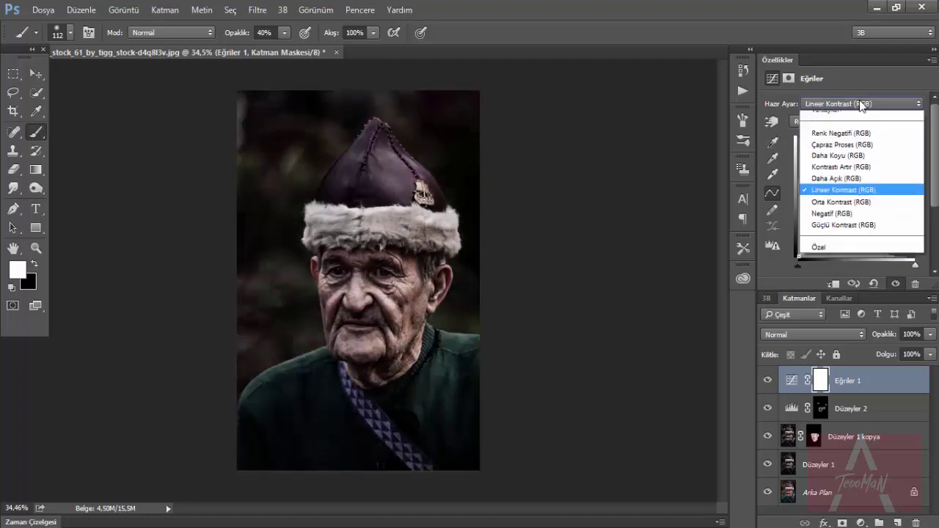
left_click(843, 211)
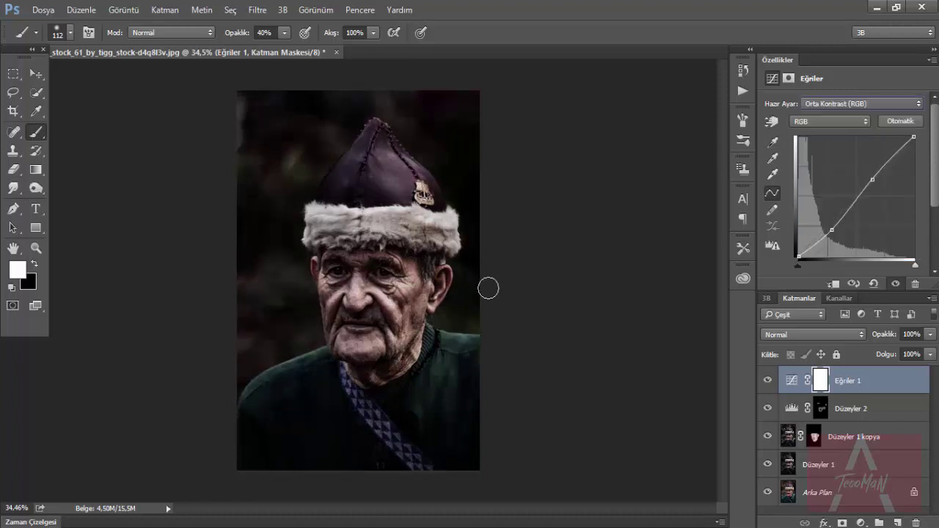
key("Up")
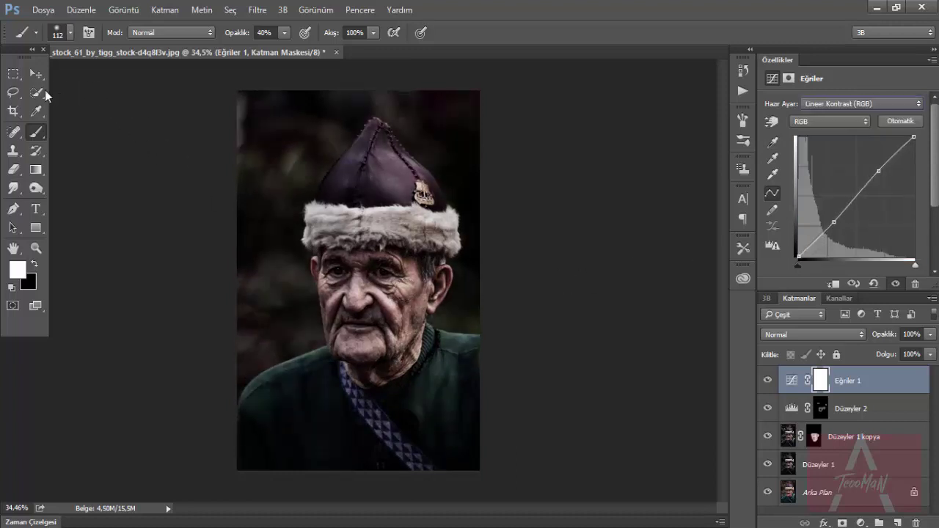
- Cycle through further curve presets and settle on Güçlü Kontrast (RGB)
left_click(38, 75)
key("Up")
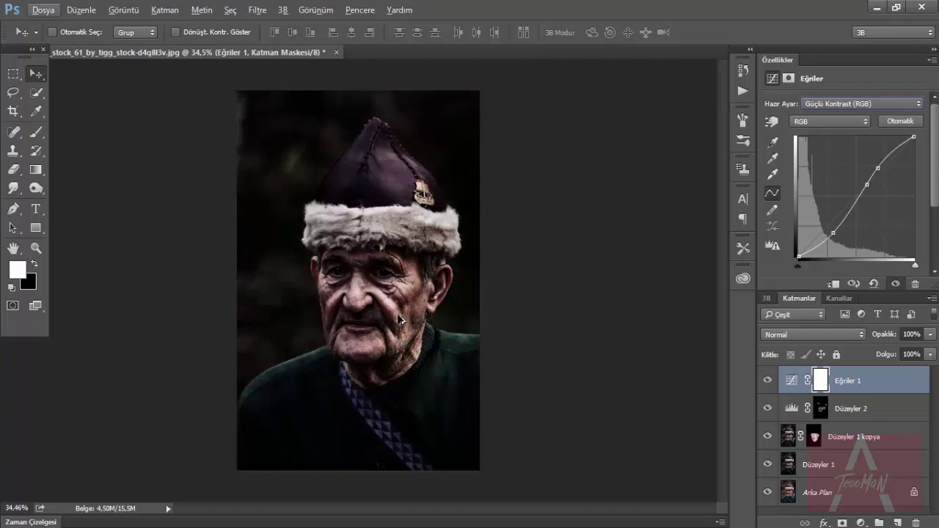
key("Up")
key("Down")
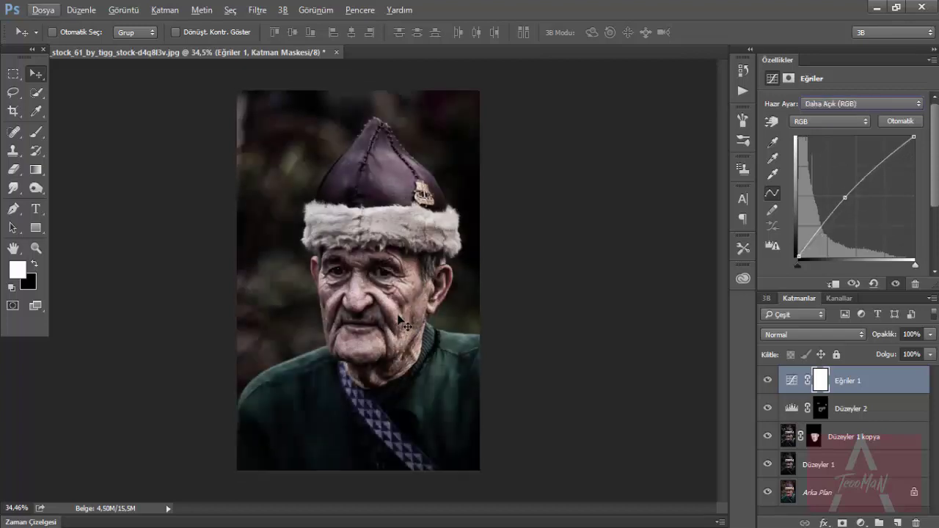
key("Up")
key("Down")
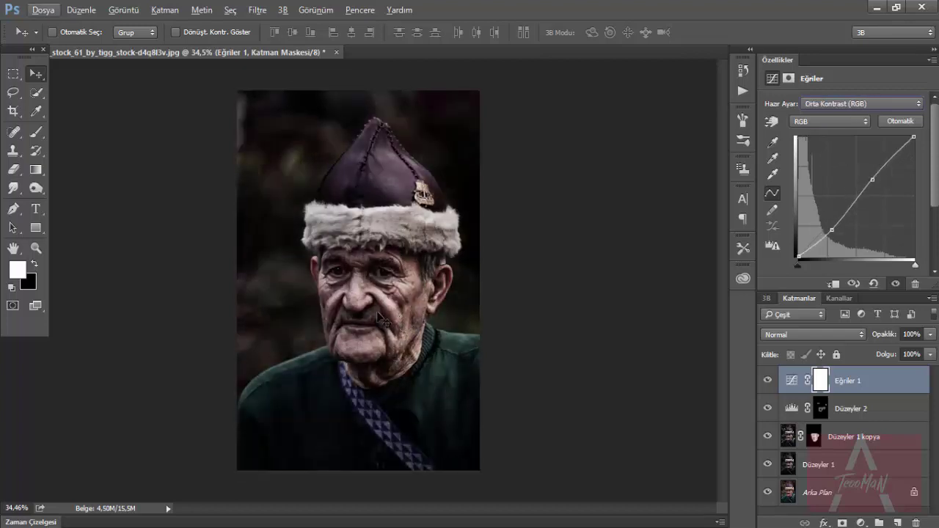
key("Down")
key("Down")
key("Up")
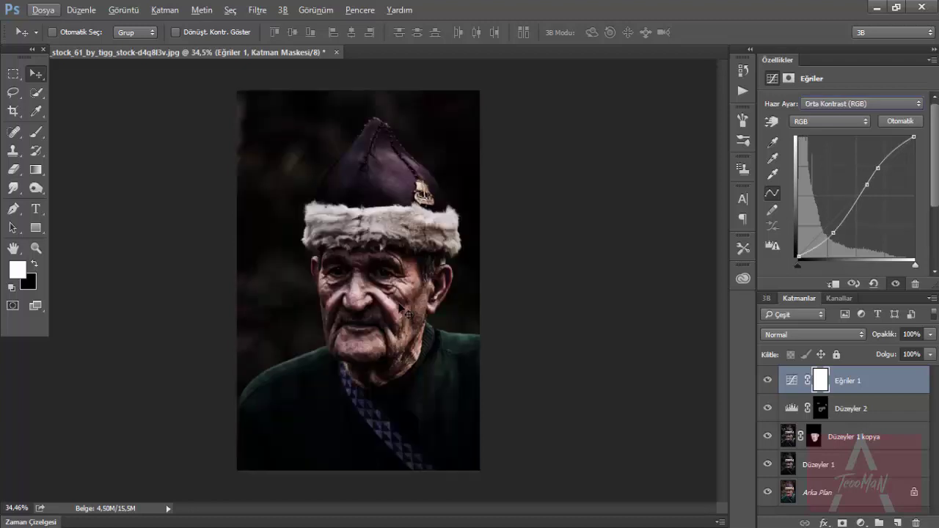
key("Up")
left_click(855, 105)
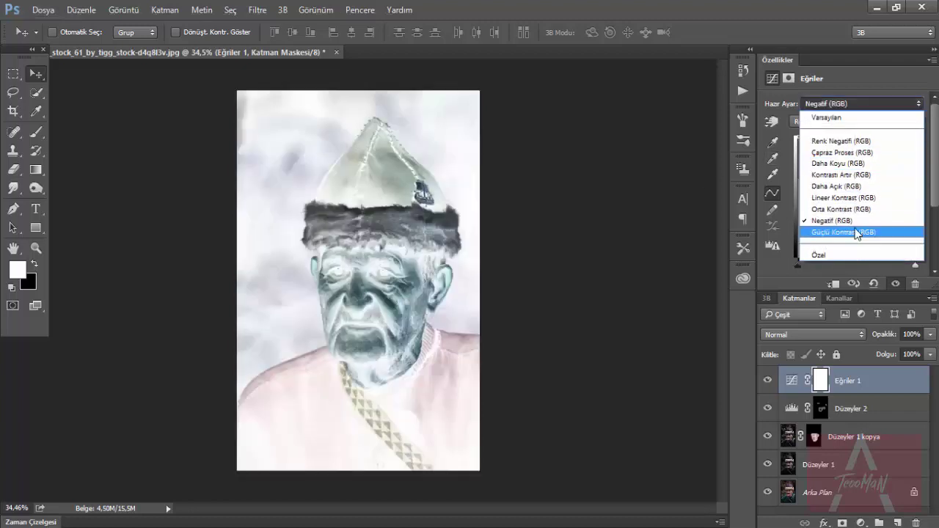
left_click(857, 231)
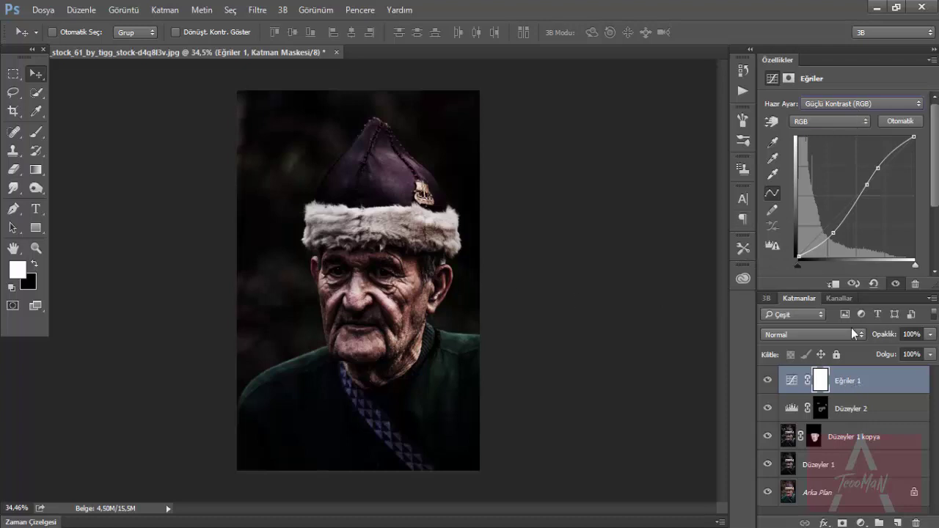
- Blend the Curves layer as Yumuşak Işık at 35% opacity and invert its mask
left_click(820, 380)
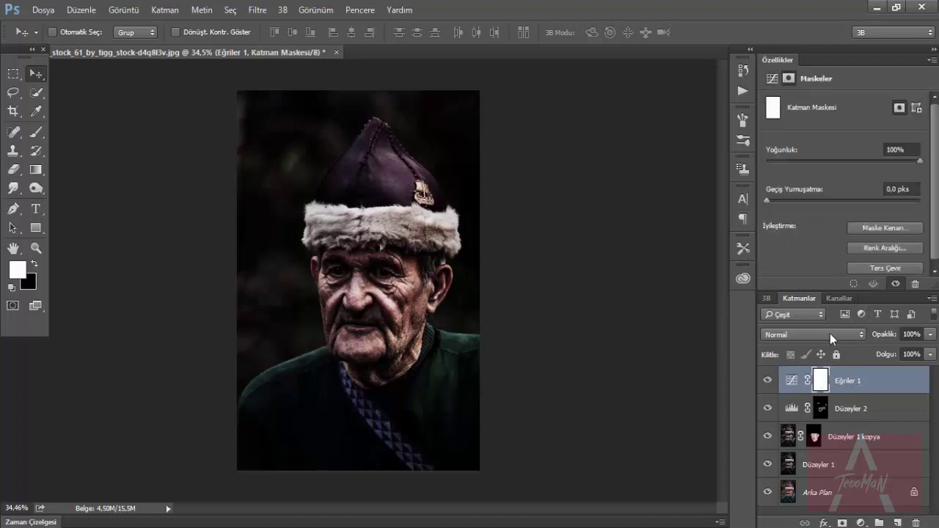
left_click(829, 334)
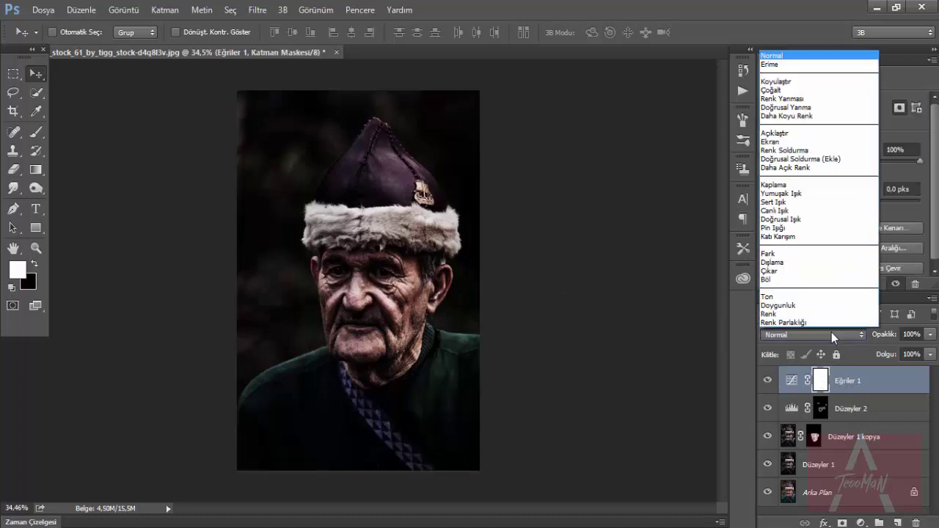
left_click(843, 195)
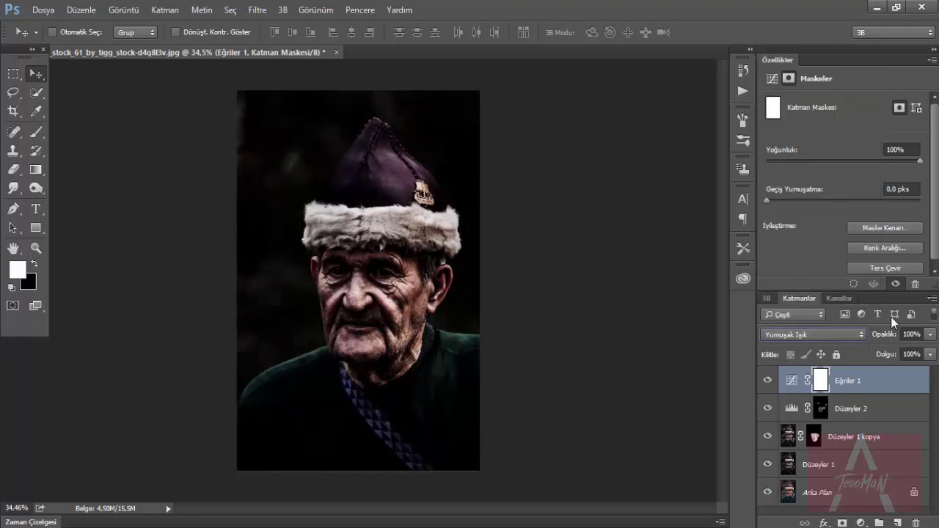
left_click(930, 335)
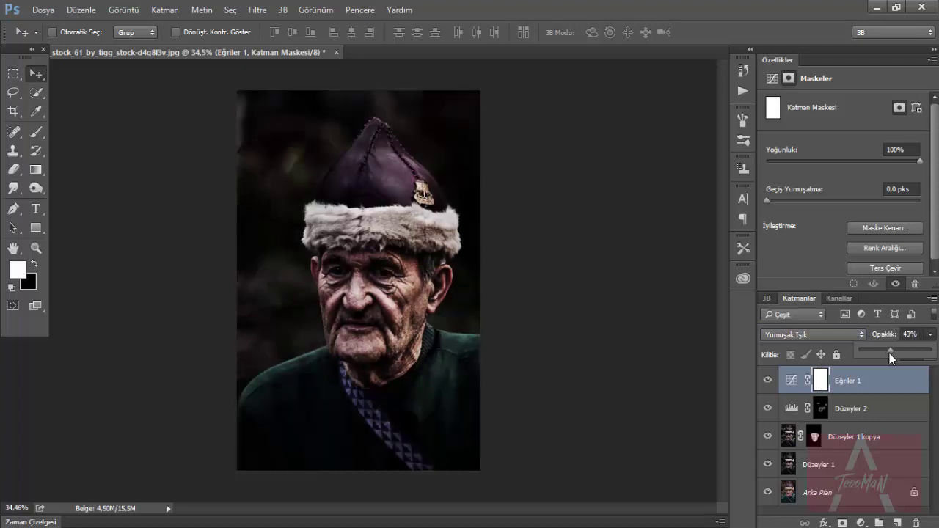
left_click(768, 380)
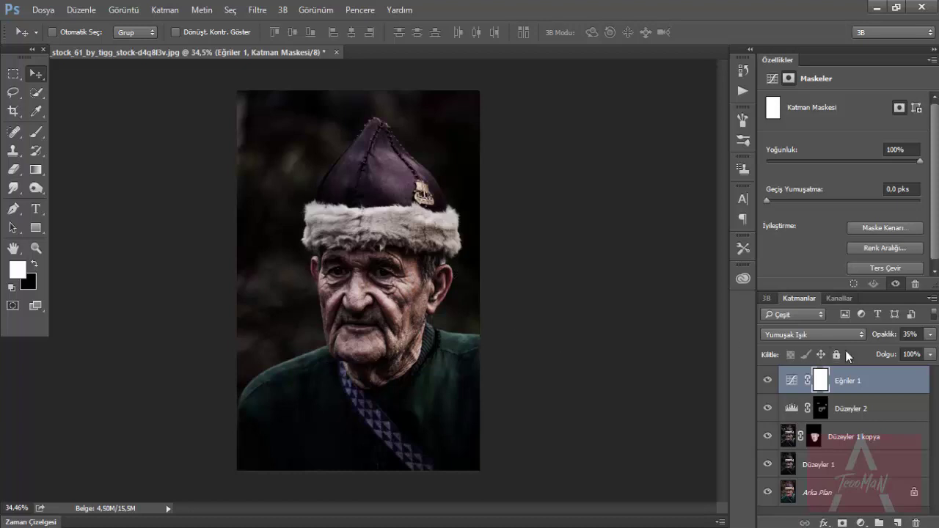
left_click(768, 380)
left_click(887, 268)
- Paint the curves contrast back onto the face with a 60% opacity brush
left_click(35, 132)
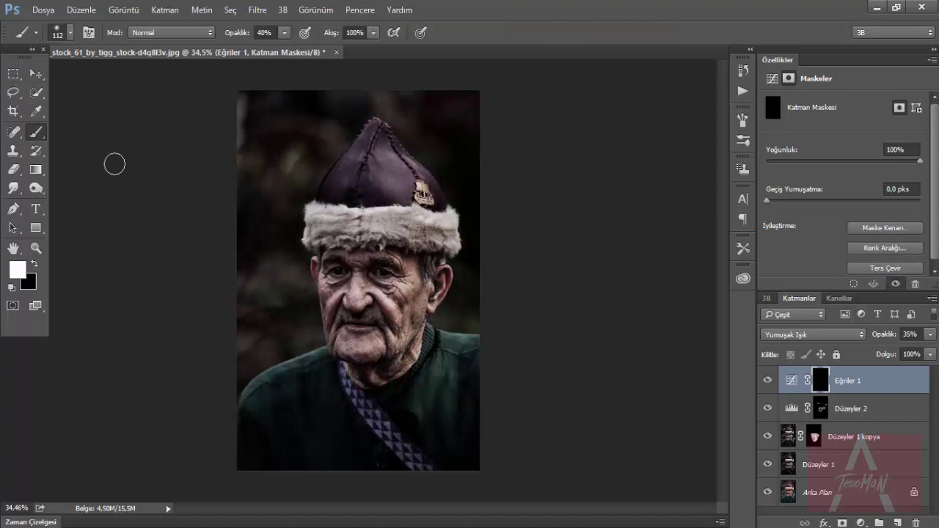
scroll(402, 330, "up", 3)
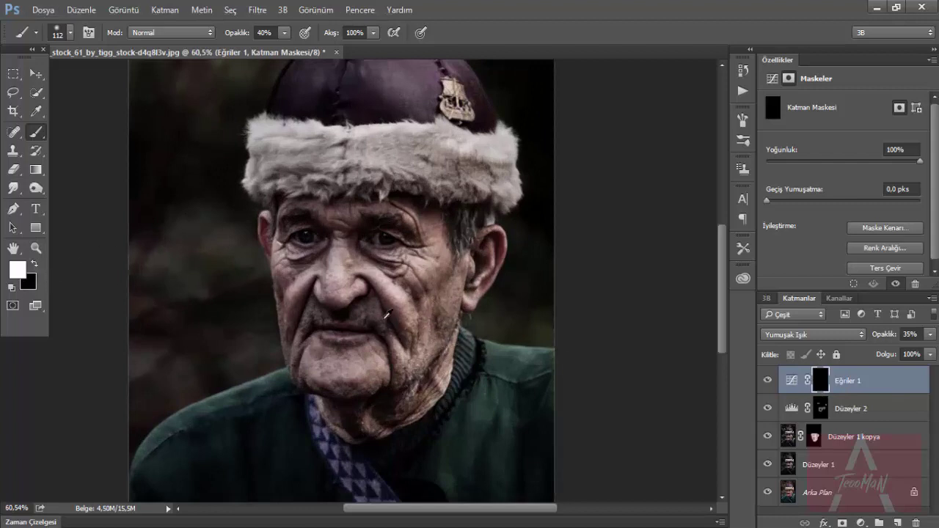
scroll(405, 325, "up", 2)
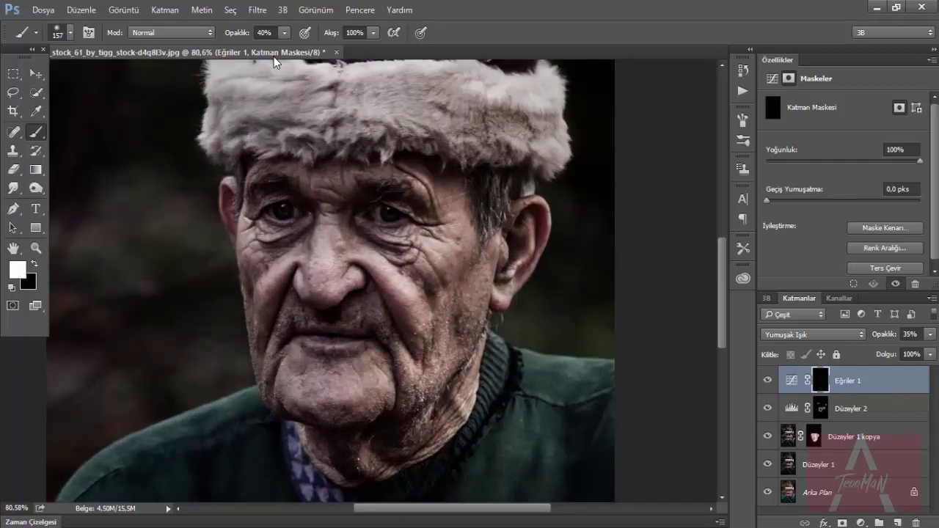
key("6")
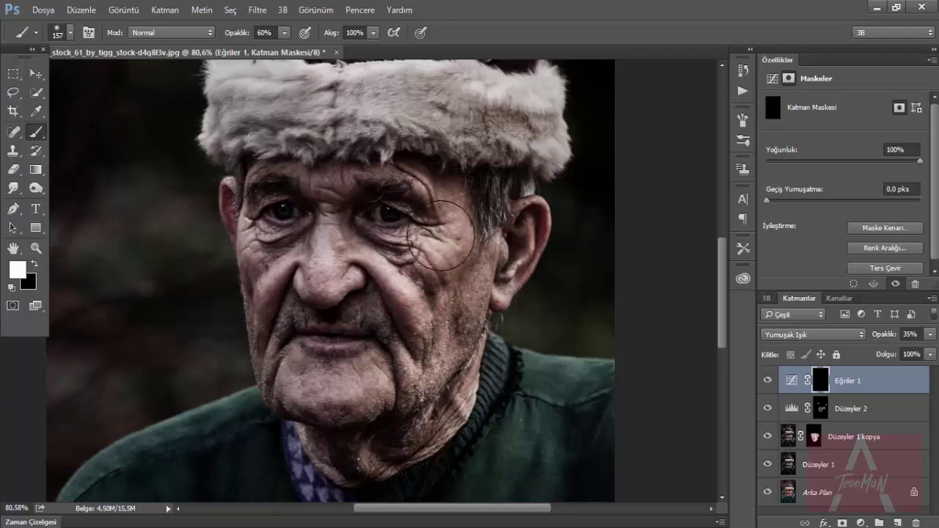
mouse_move(402, 397)
left_mouse_down()
mouse_move(329, 259)
mouse_move(314, 170)
left_mouse_up()
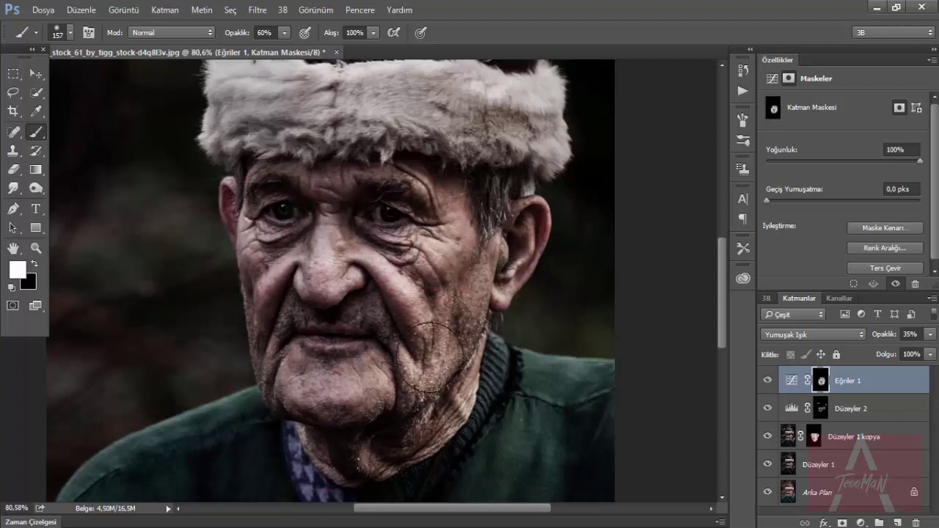
- Switch to black, shrink the brush, then bring up the adjustment layer list
key("x")
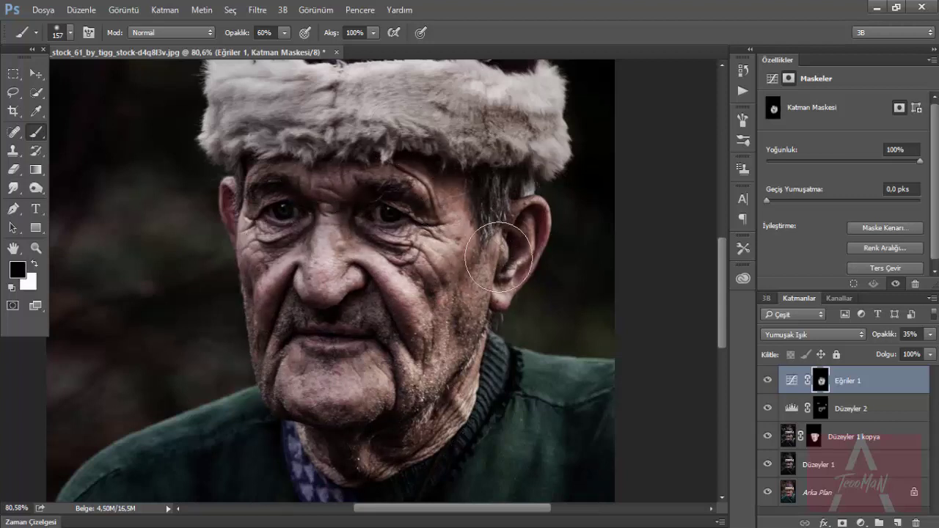
scroll(433, 272, "down", 3)
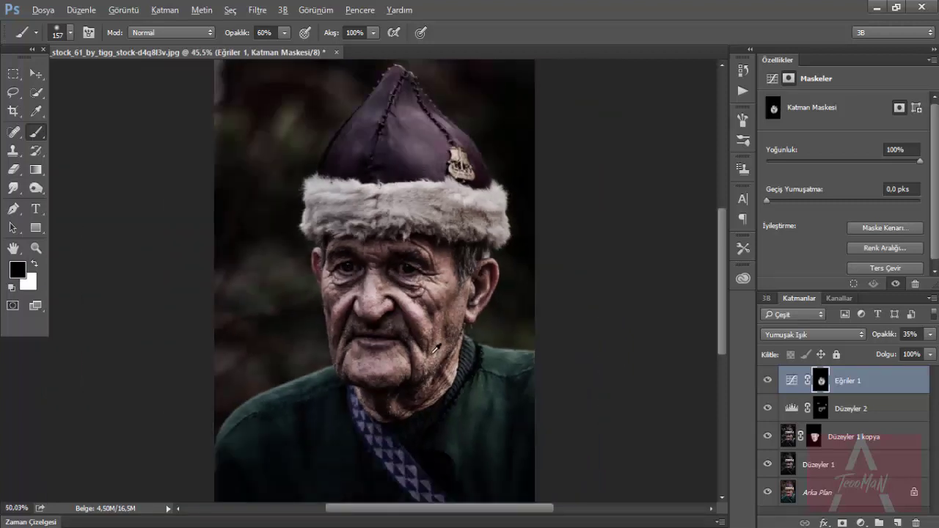
scroll(429, 337, "up", 1)
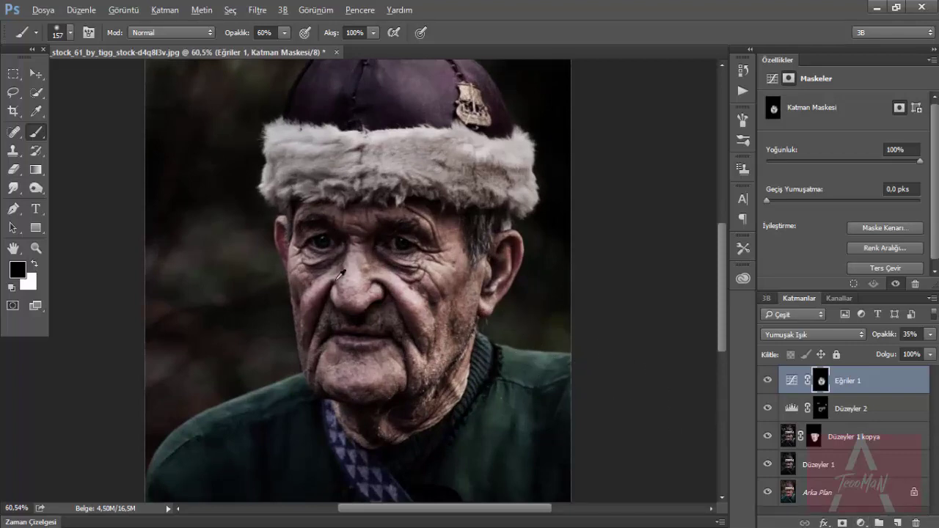
scroll(382, 298, "up", 1)
scroll(345, 235, "up", 2)
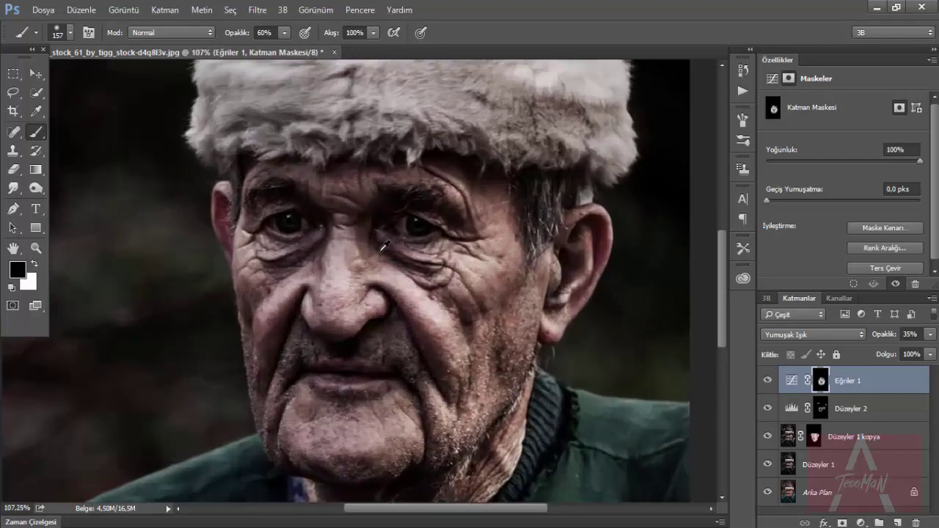
scroll(387, 238, "up", 2)
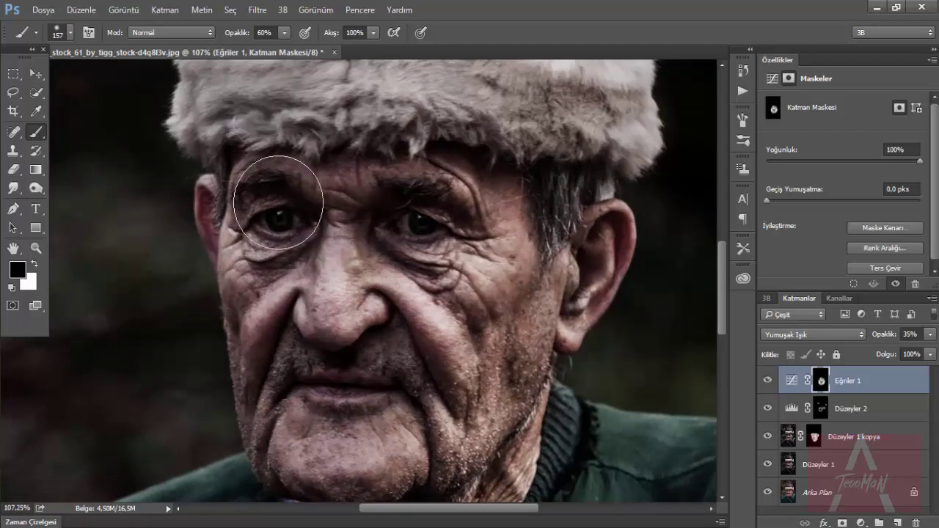
left_click_drag(318, 210, 308, 210)
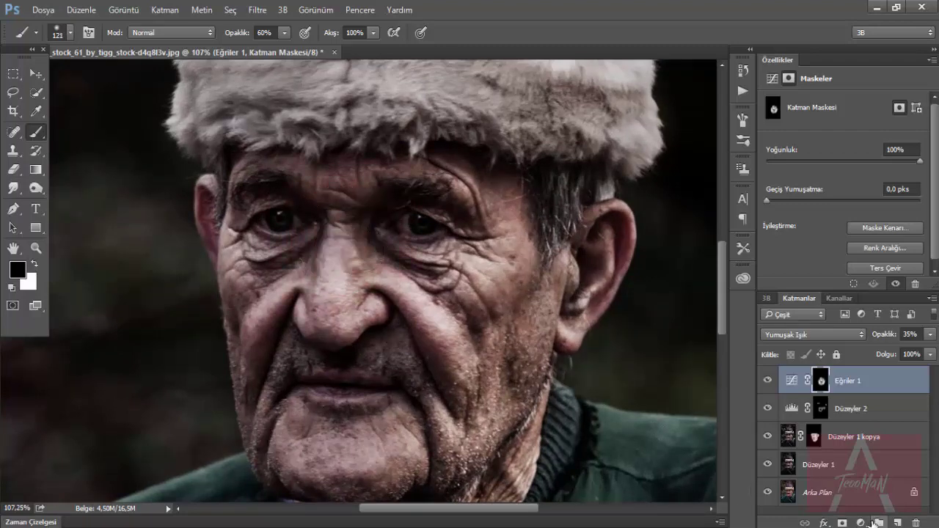
left_click(873, 522)
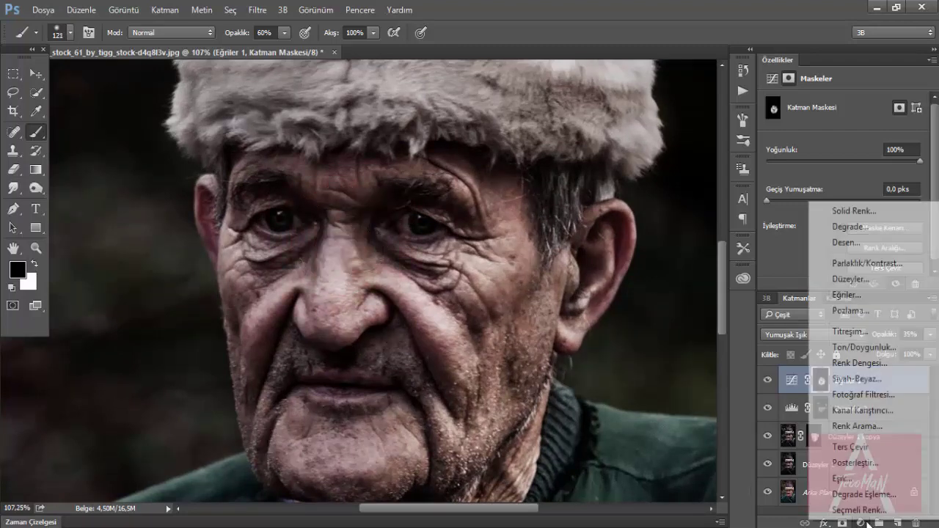
- Add a Levels layer with the midtone gamma raised to 1.48
left_click(873, 279)
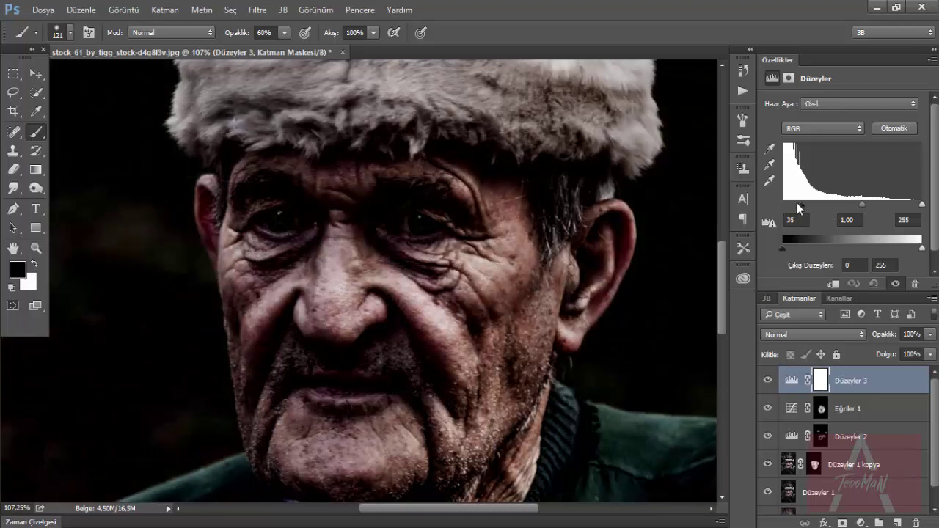
left_click_drag(785, 203, 783, 205)
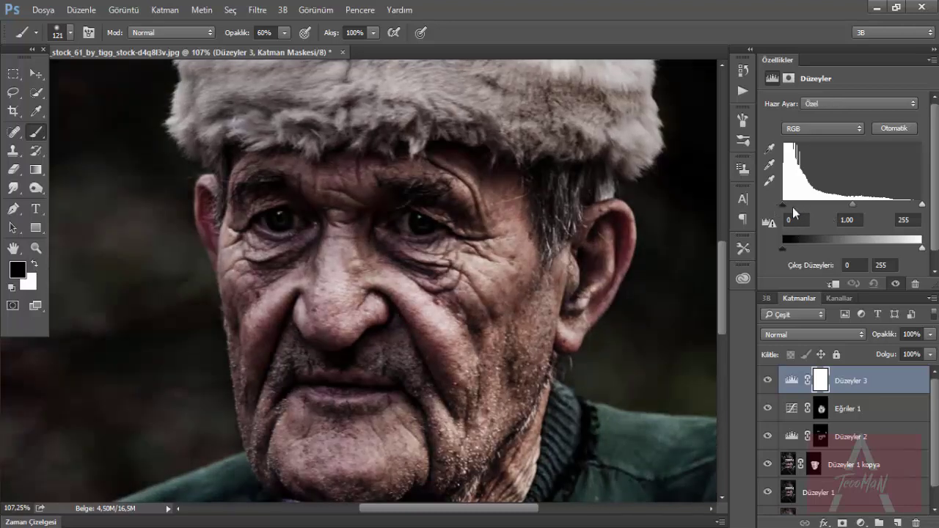
left_click_drag(854, 205, 833, 206)
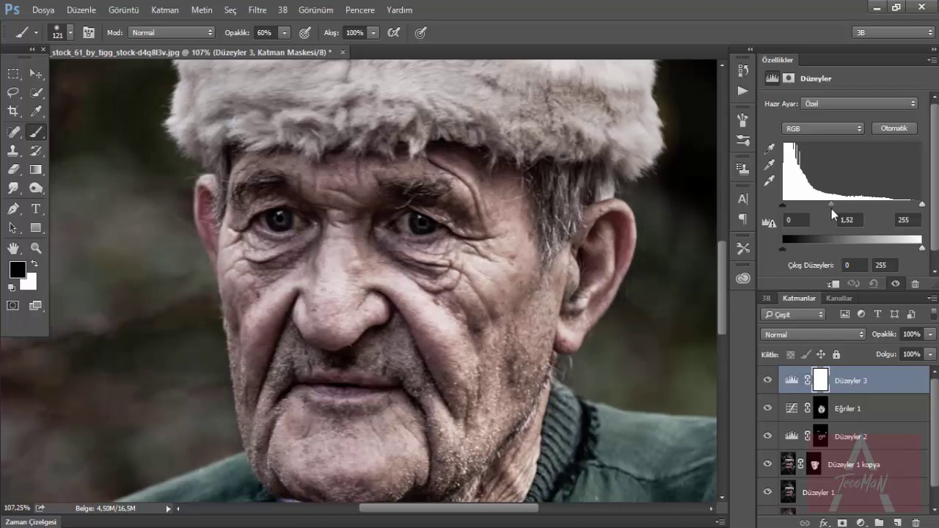
left_click_drag(831, 209, 835, 210)
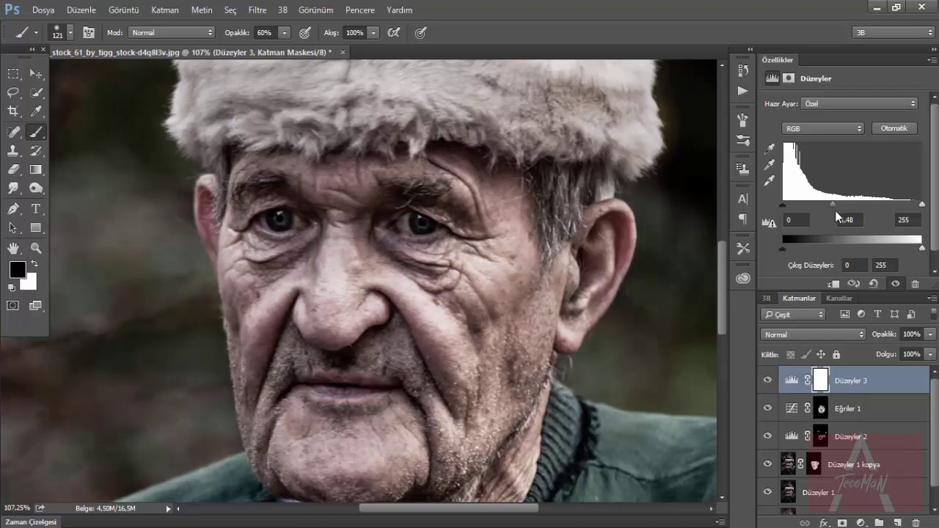
- Invert the Levels mask and paint white over both irises with a 40% brush
left_click(824, 388)
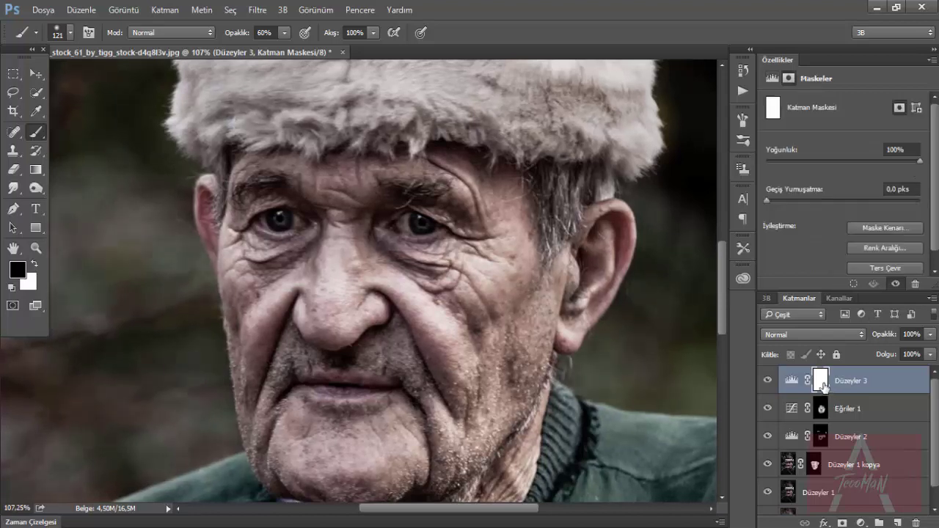
left_click(878, 269)
scroll(332, 219, "up", 2)
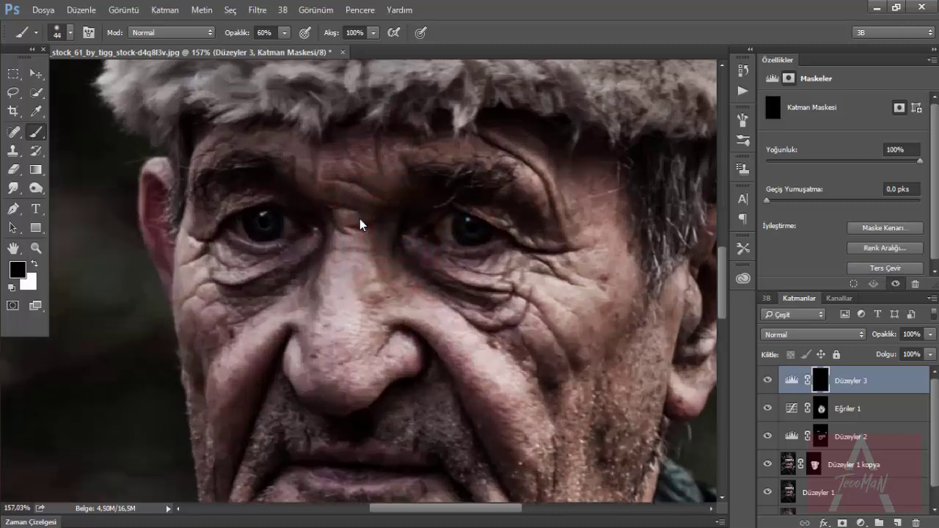
key("4")
left_click_drag(472, 233, 507, 269)
right_click(508, 268, "alt")
key("x")
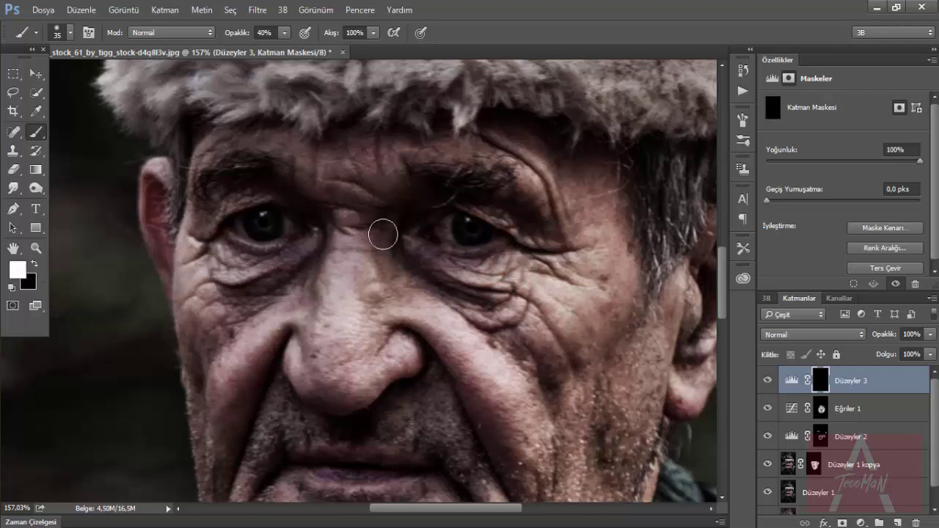
left_click_drag(468, 231, 474, 228)
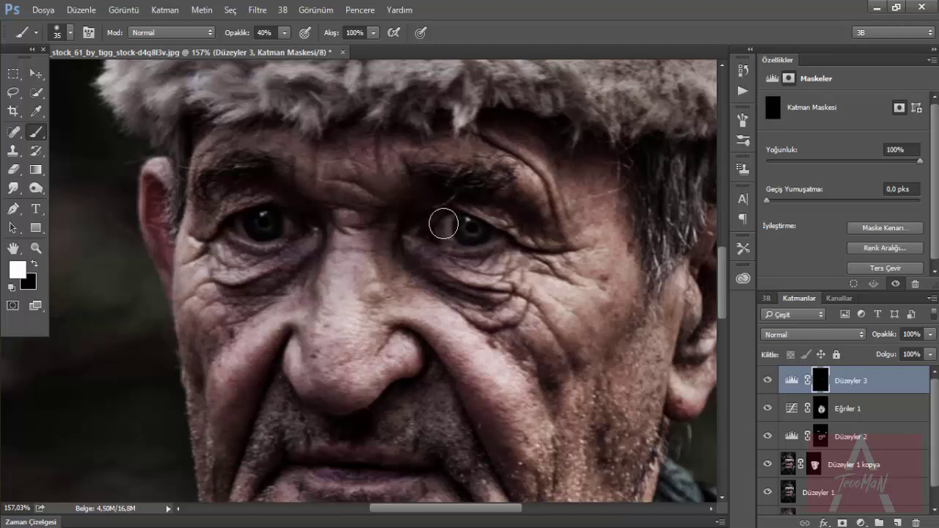
key("x")
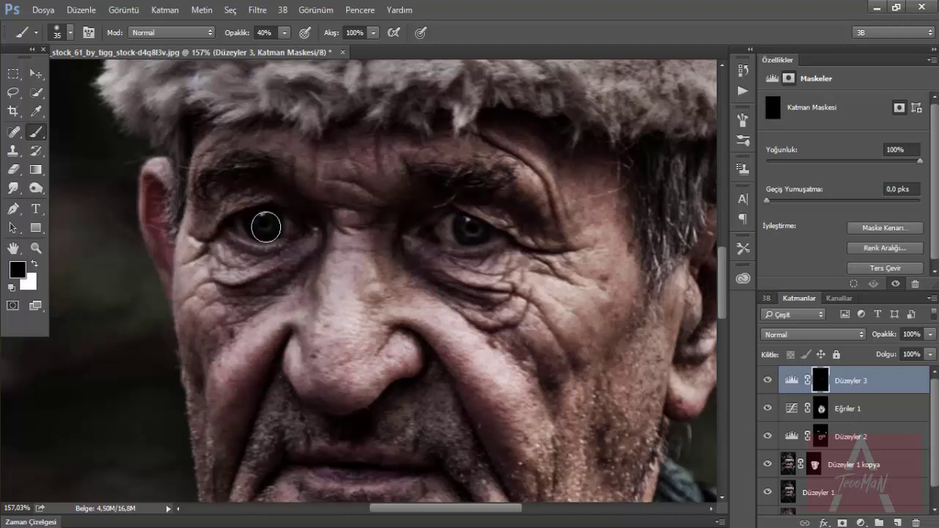
key("x")
left_click_drag(264, 216, 272, 222)
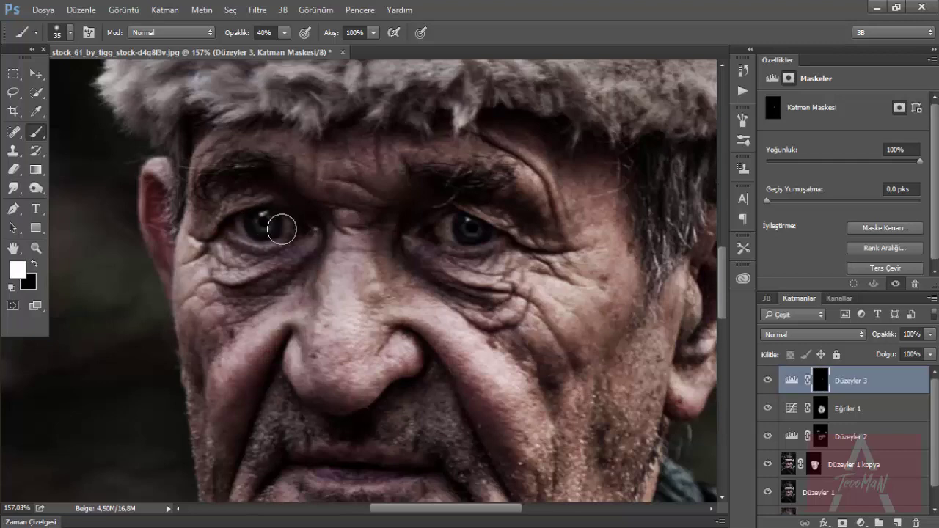
- Lower the eye-brightening Levels layer's opacity to 69%
scroll(256, 246, "down", 5, "alt")
scroll(320, 323, "down", 5, "alt")
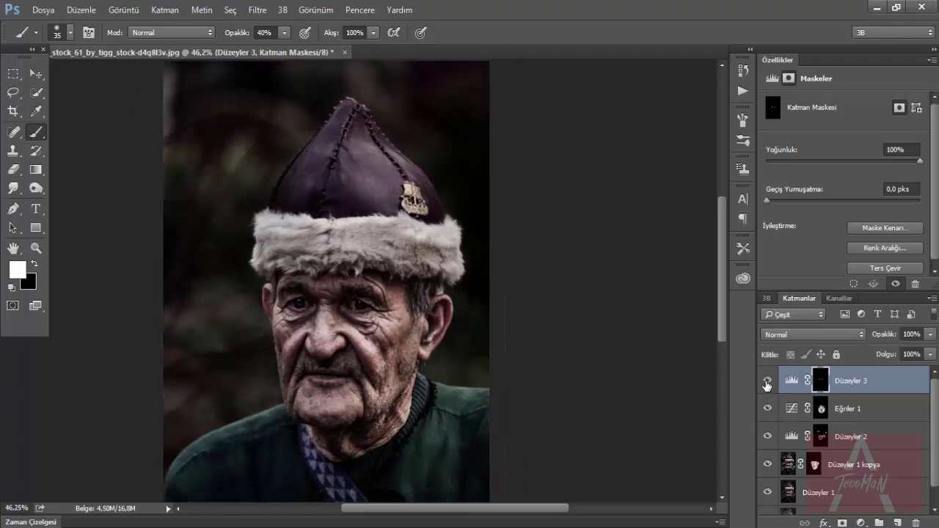
scroll(360, 331, "down", 2, "alt")
scroll(360, 331, "down", 2, "alt")
scroll(361, 331, "up", 2, "alt")
scroll(360, 331, "up", 1, "alt")
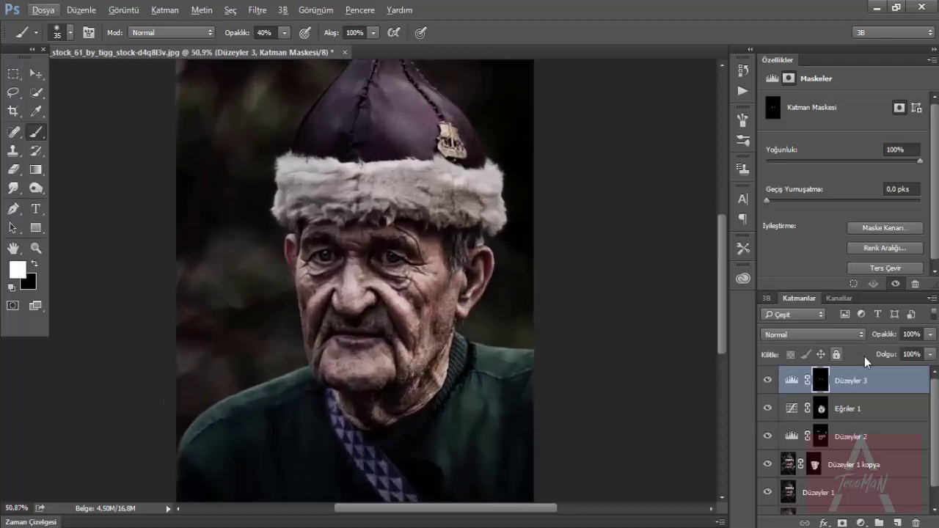
left_click(930, 336)
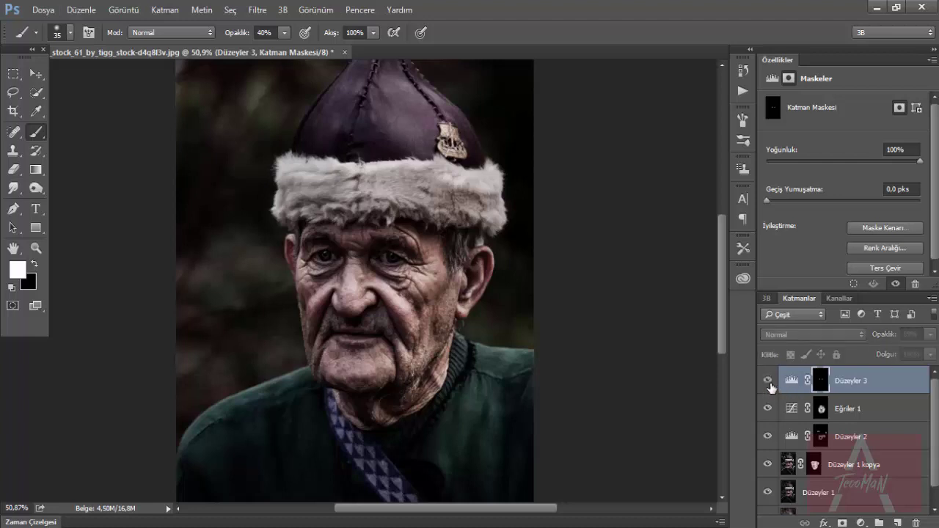
scroll(378, 361, "down", 2, "alt")
scroll(367, 364, "up", 2, "alt")
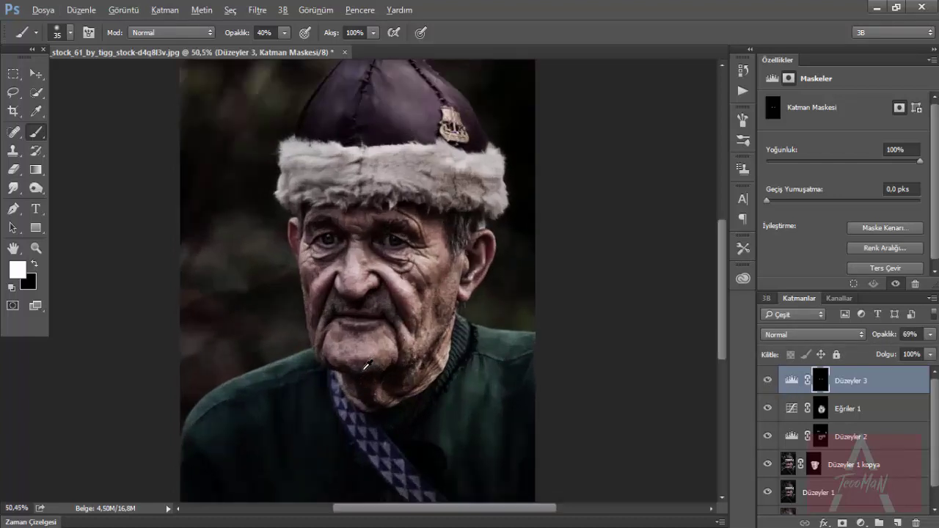
scroll(370, 365, "down", 1, "alt")
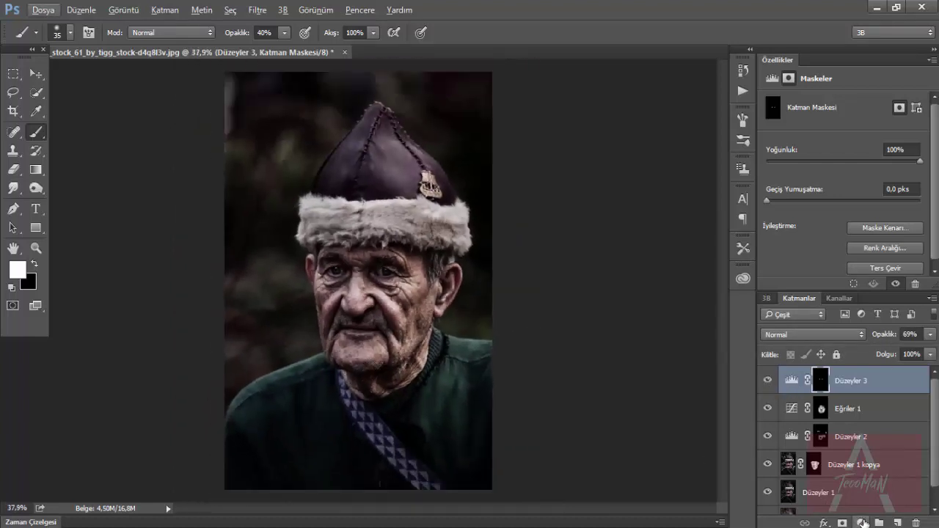
- Add Curves layer Eğriler 2, shift the blue shadow point, then nudge the RGB black point
left_click(863, 523)
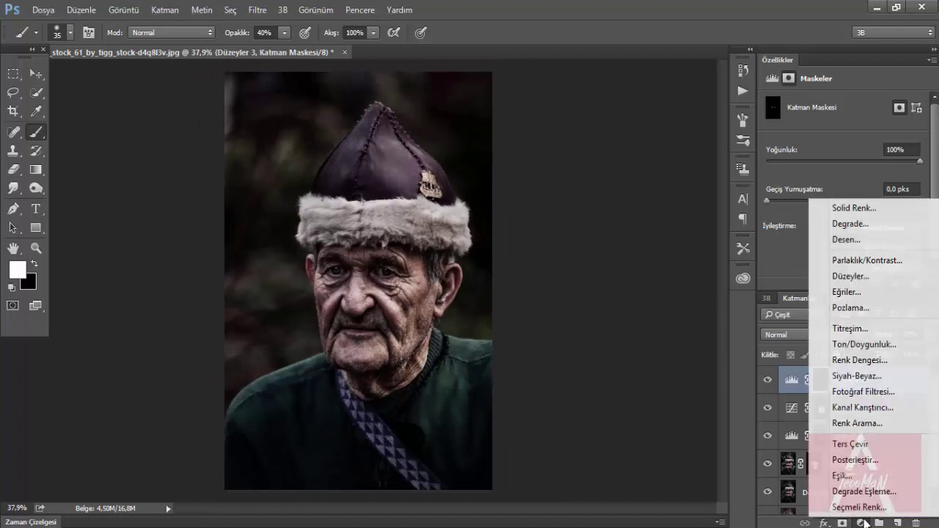
left_click(862, 291)
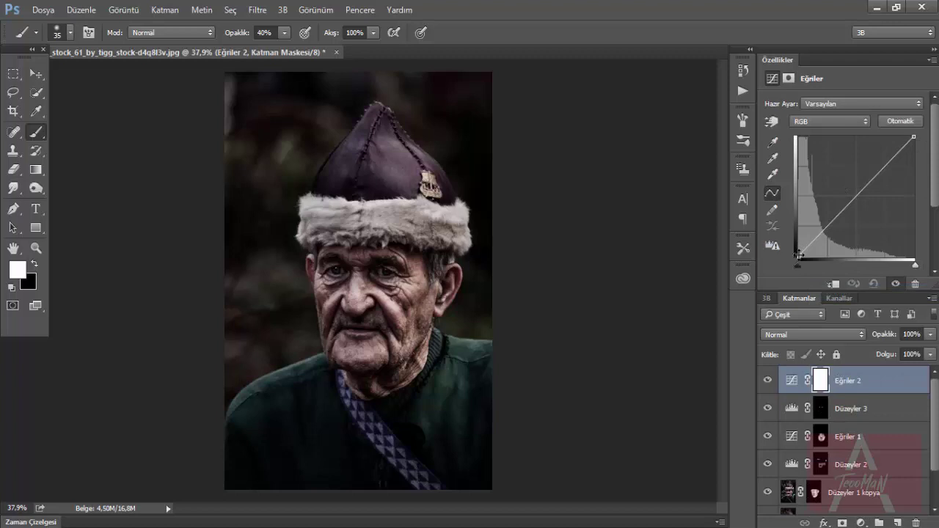
left_click(832, 123)
left_click(818, 151)
left_click_drag(799, 254, 799, 257)
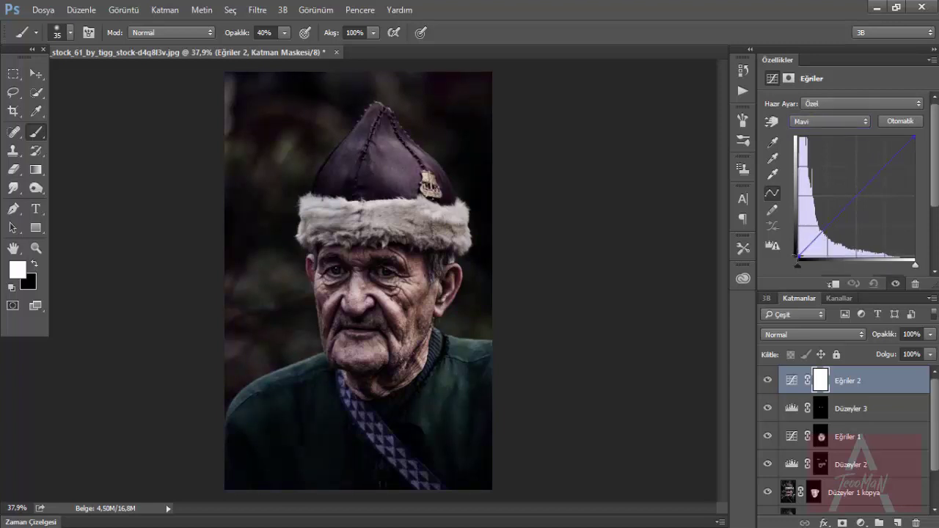
left_click_drag(798, 256, 798, 257)
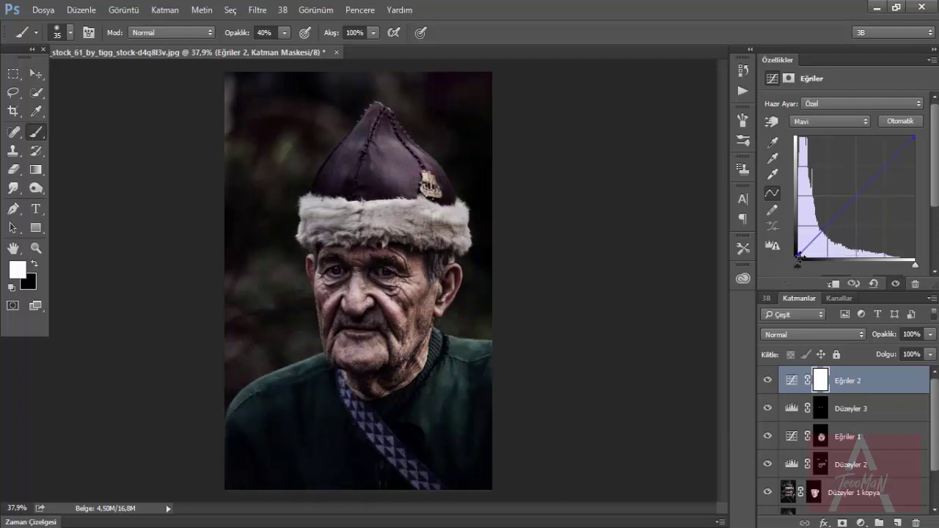
left_click_drag(798, 256, 798, 255)
left_click(829, 121)
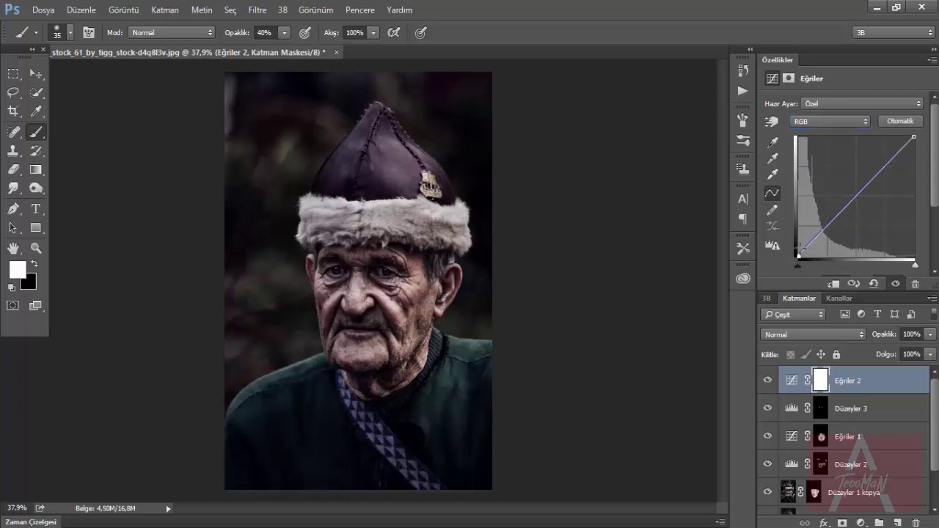
left_click_drag(800, 256, 798, 257)
- Add Curves layer Eğriler 3 and pull its black point down
left_click(791, 380)
left_click(860, 522)
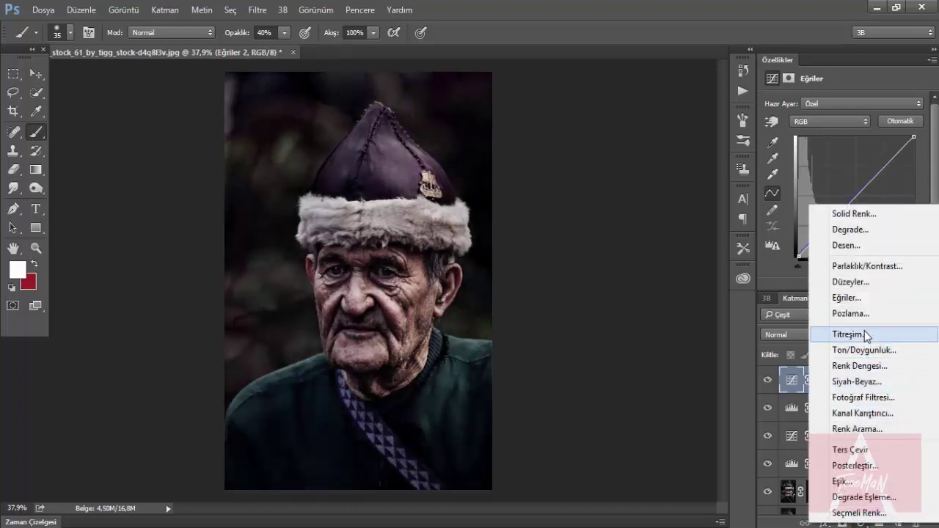
left_click(859, 297)
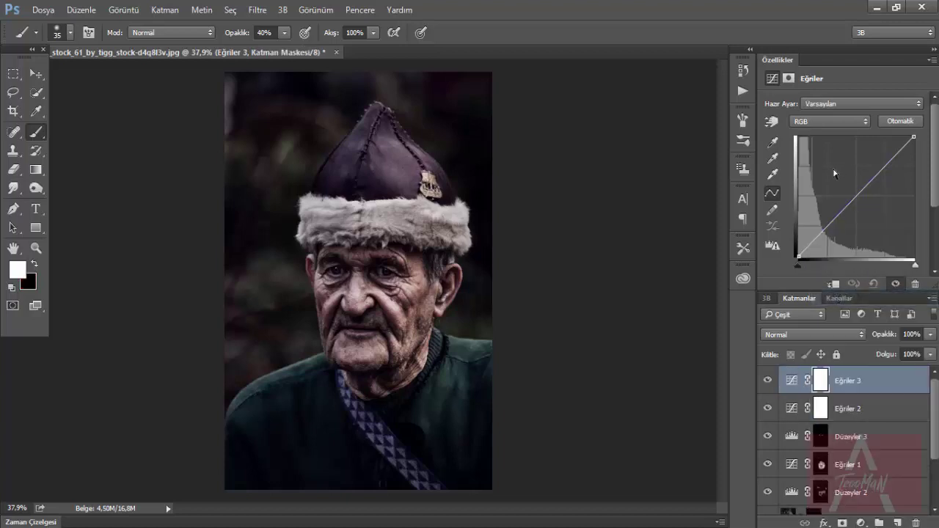
left_click_drag(800, 256, 803, 268)
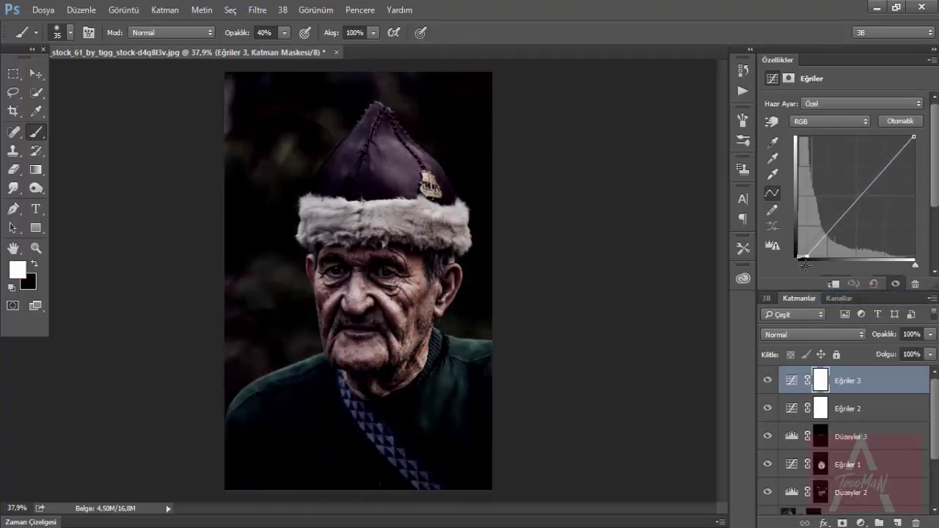
- Invert the Eğriler 3 mask and paint white over face and hat with a 288 px, 70% brush
left_click(820, 380)
left_click(899, 269)
left_click_drag(384, 258, 477, 261)
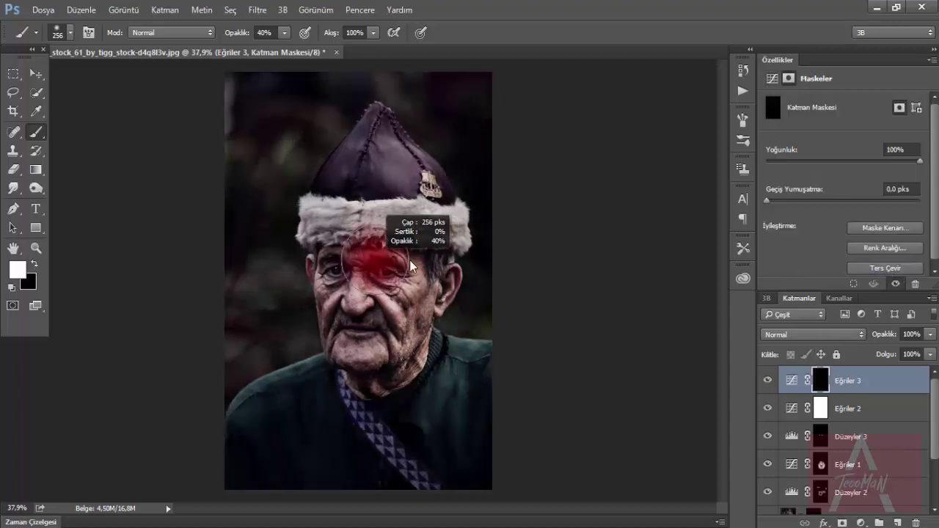
key("7")
mouse_move(429, 332)
left_mouse_down()
mouse_move(426, 408)
mouse_move(321, 401)
mouse_move(388, 377)
left_mouse_up()
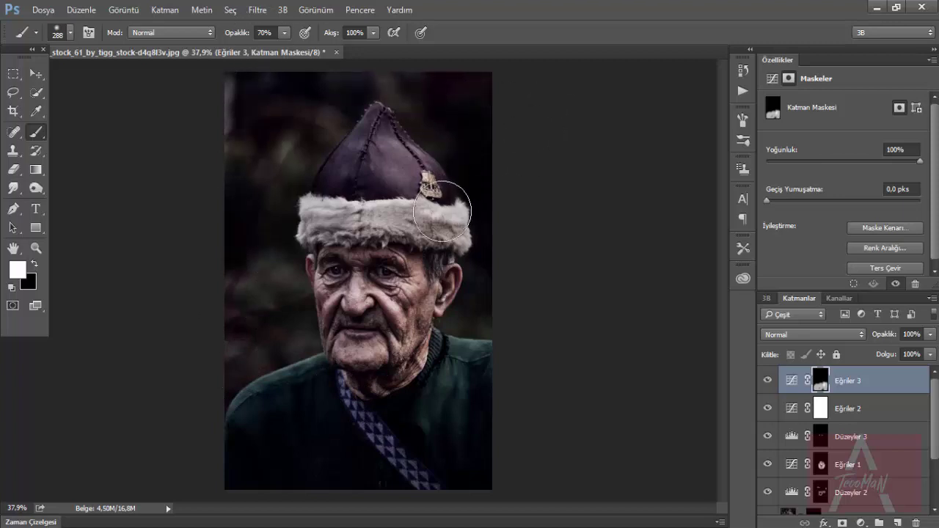
mouse_move(345, 187)
left_mouse_down()
mouse_move(345, 346)
mouse_move(437, 301)
left_mouse_up()
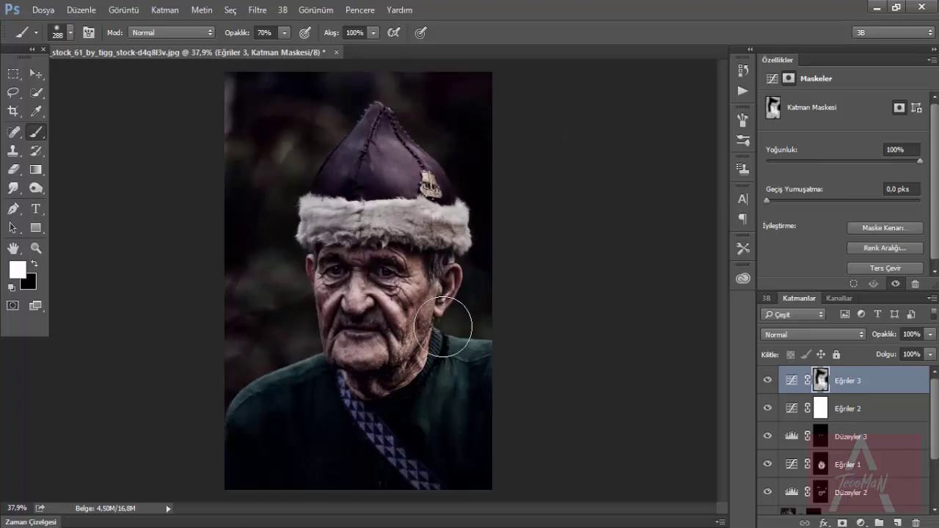
scroll(378, 160, "down", 2)
scroll(377, 160, "up", 1)
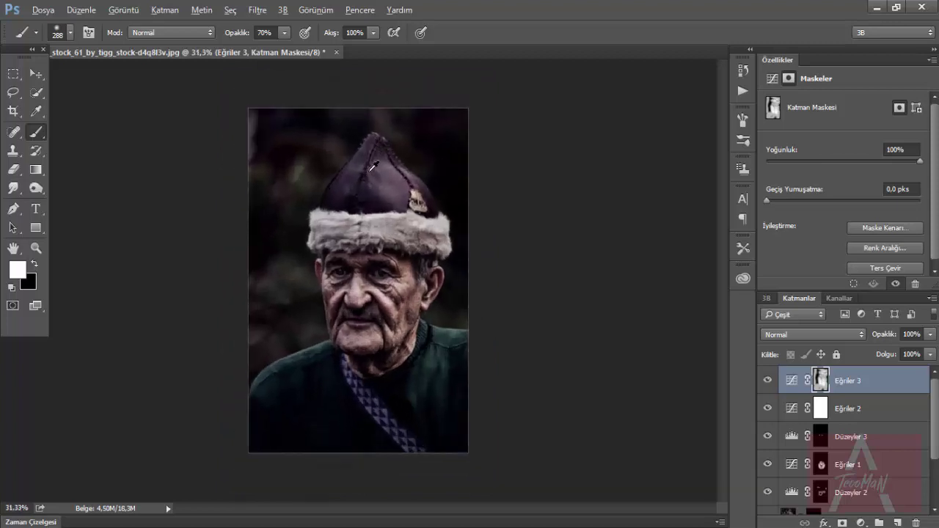
scroll(376, 165, "up", 1)
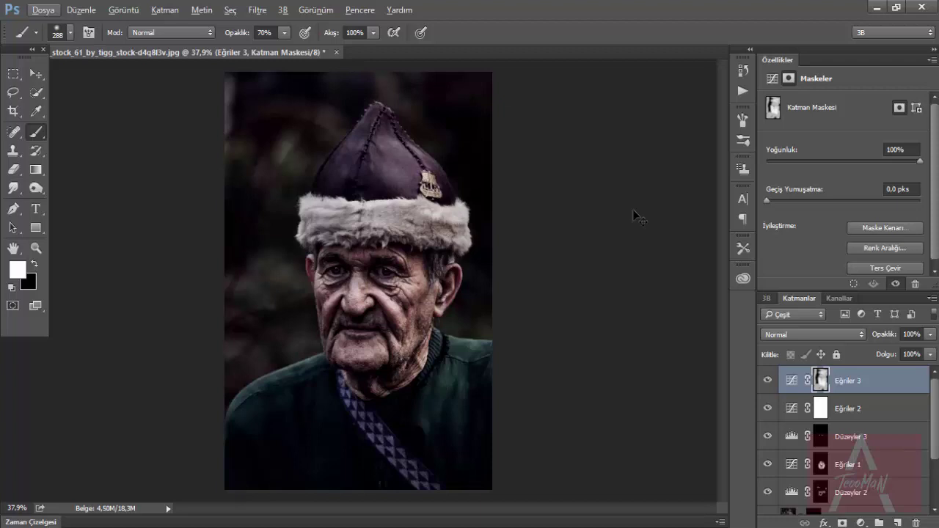
key("ctrl+alt+shift+e")
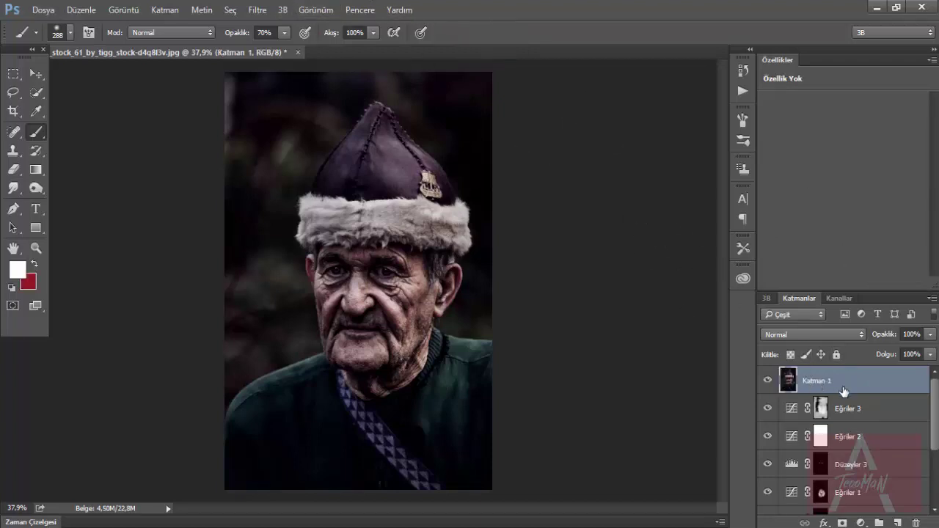
left_click(262, 9)
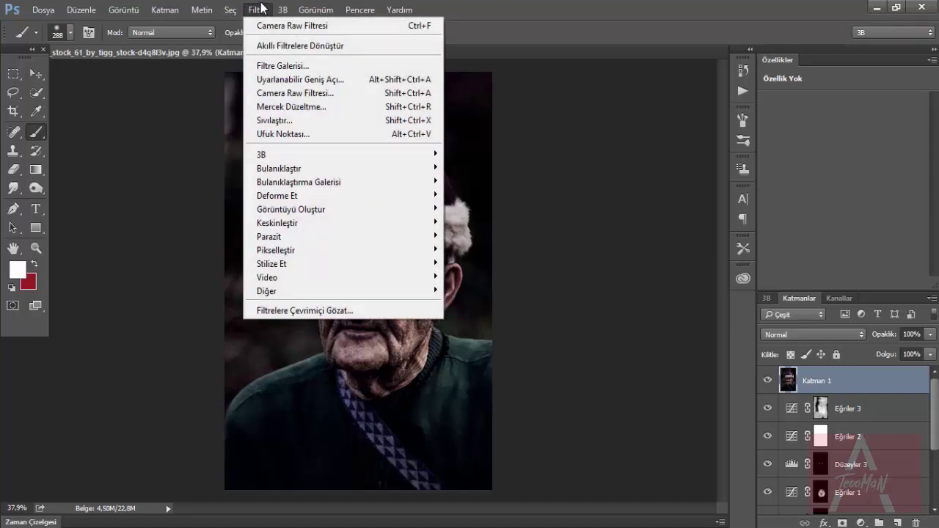
left_click(262, 9)
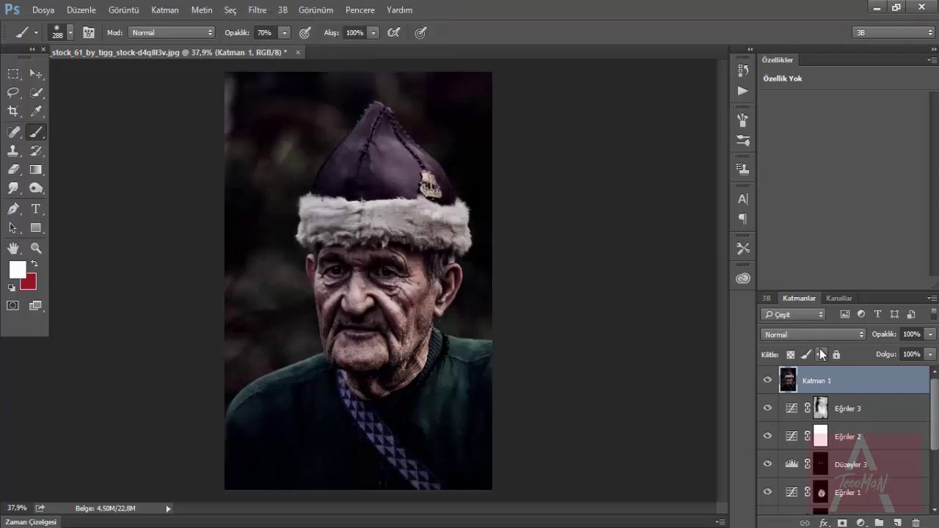
key("ctrl+j")
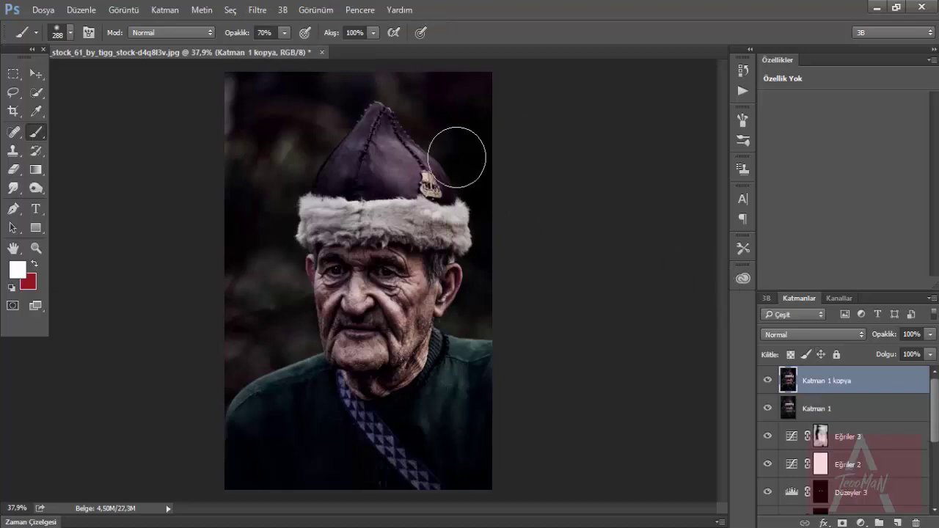
left_click(263, 8)
left_click(312, 93)
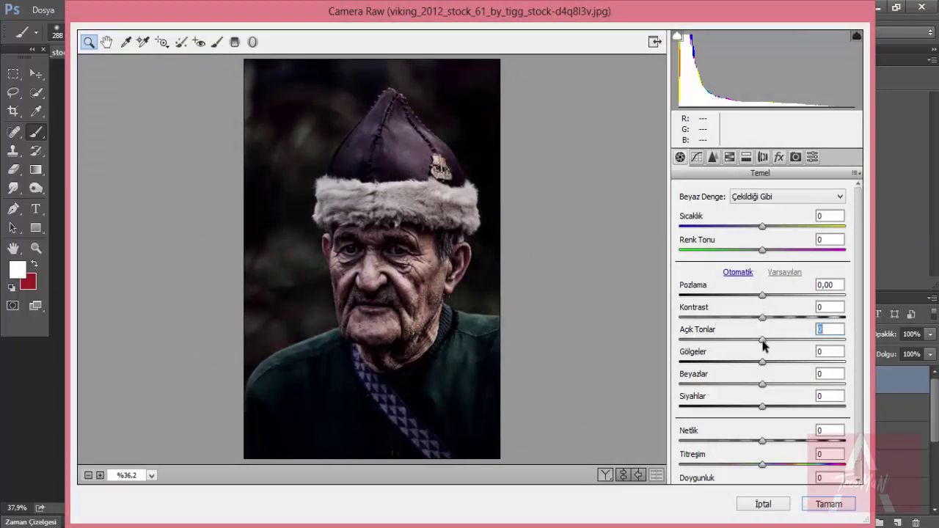
left_click_drag(763, 342, 742, 353)
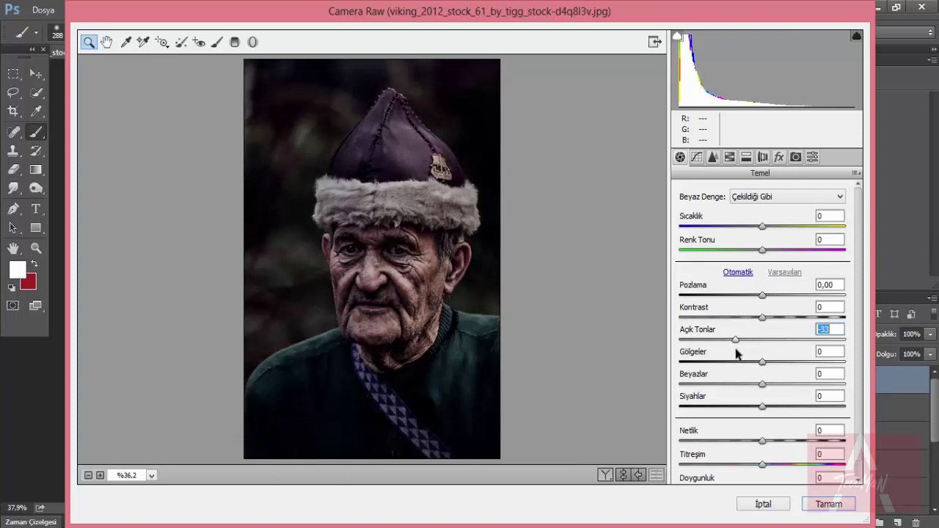
left_click_drag(746, 354, 729, 359)
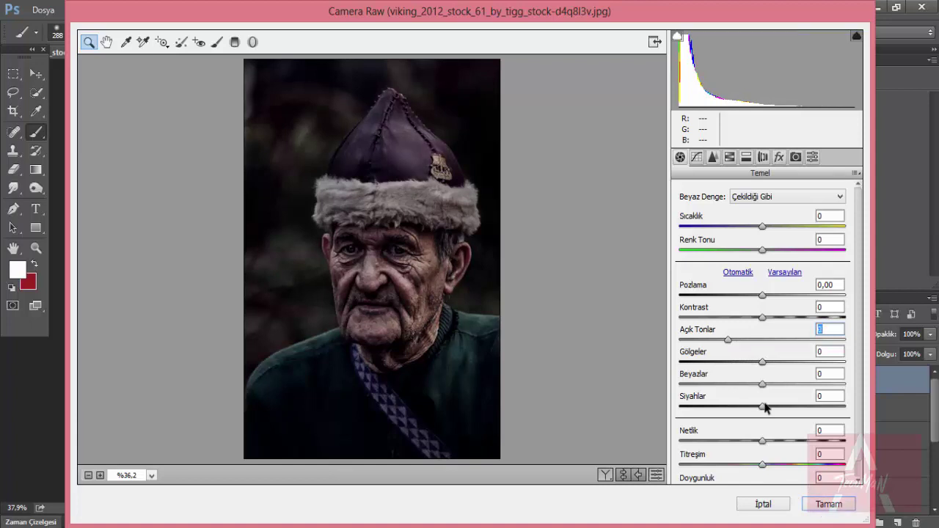
key("ctrl+z")
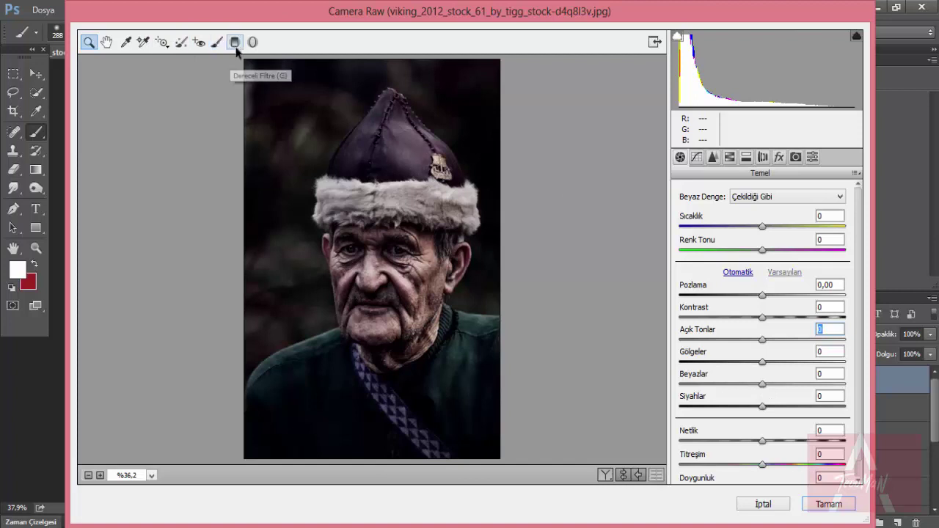
- Set up the Camera Raw Adjustment Brush with Pozlama 0 and Açık Tonlar -20
left_click(217, 42)
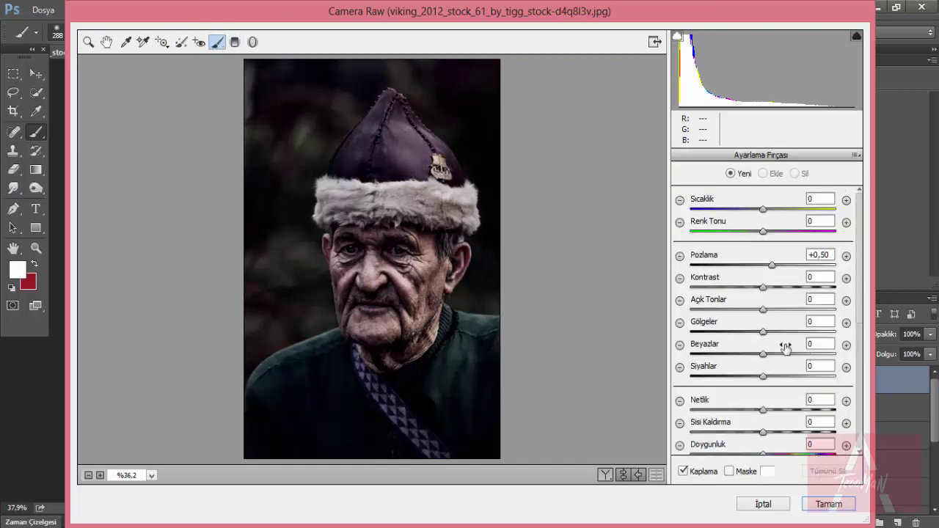
left_click(832, 255)
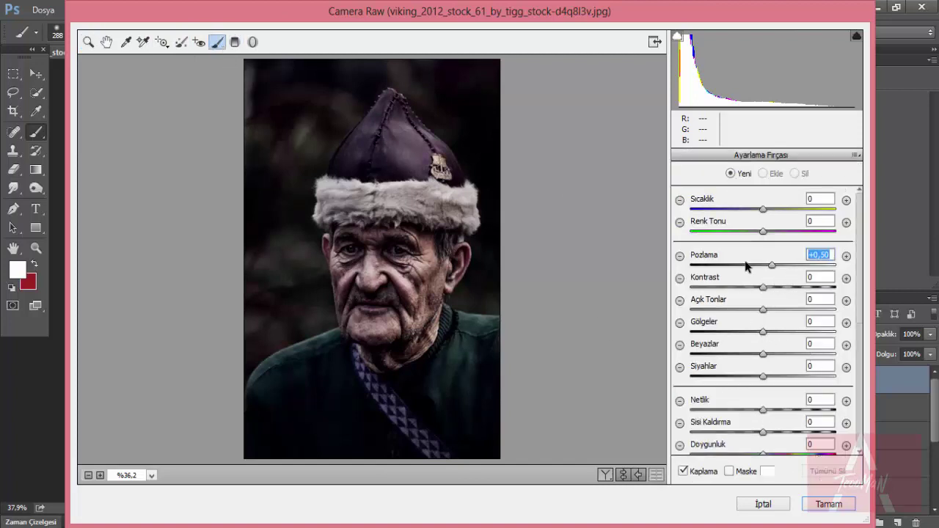
double_click(770, 266)
scroll(803, 385, "down", 3)
scroll(800, 385, "up", 3)
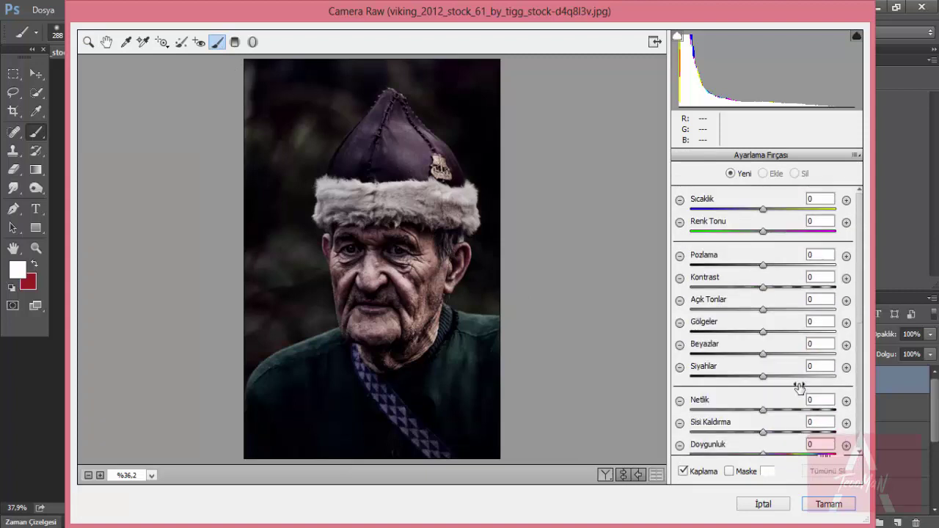
left_click_drag(762, 310, 747, 310)
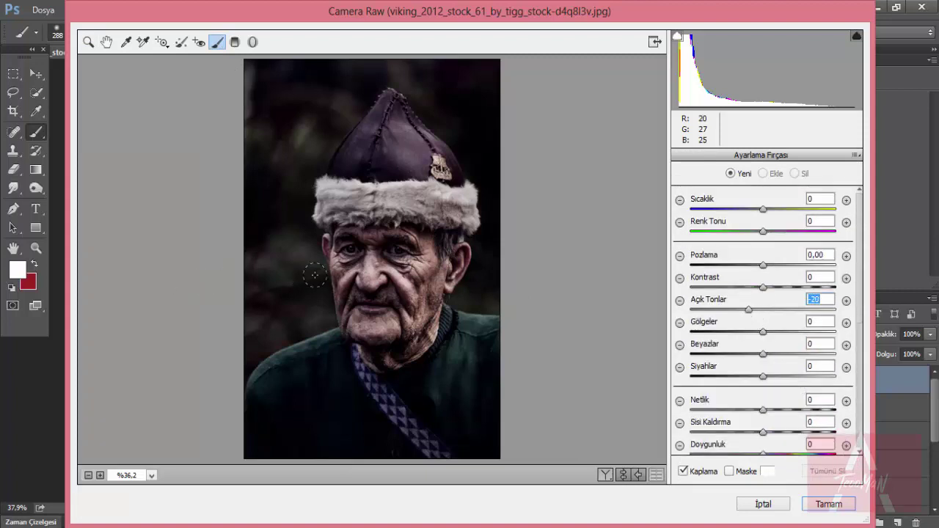
- Paint the highlight darkening over both cheeks and the face, ease the amount, and apply
mouse_move(402, 273)
left_mouse_down()
mouse_move(414, 298)
mouse_move(394, 289)
left_mouse_up()
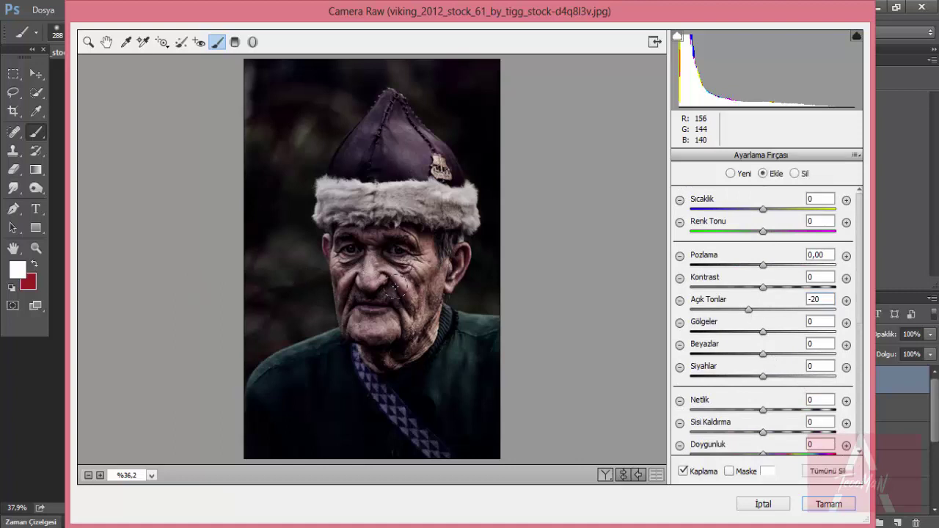
left_click_drag(355, 266, 330, 278)
left_click_drag(421, 266, 439, 336)
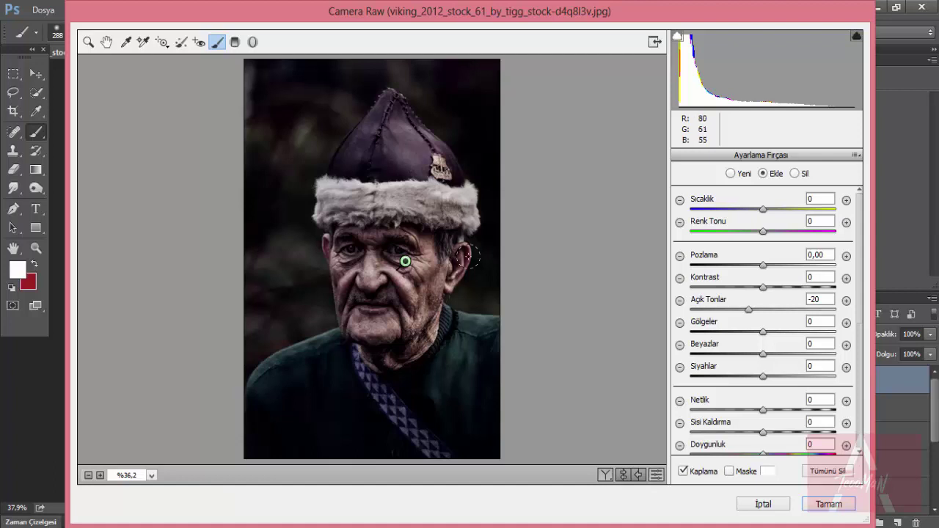
left_click_drag(749, 314, 684, 321)
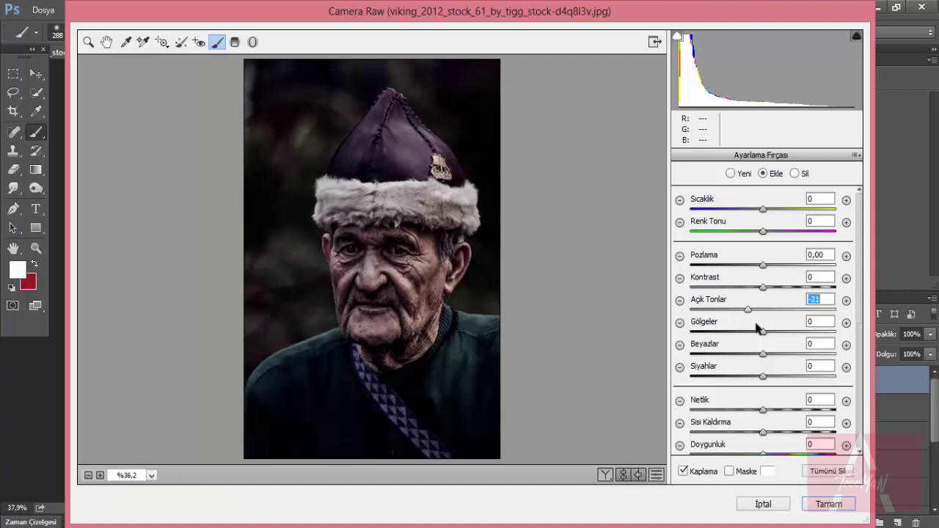
mouse_move(693, 320)
left_mouse_down()
mouse_move(750, 340)
mouse_move(758, 323)
left_mouse_up()
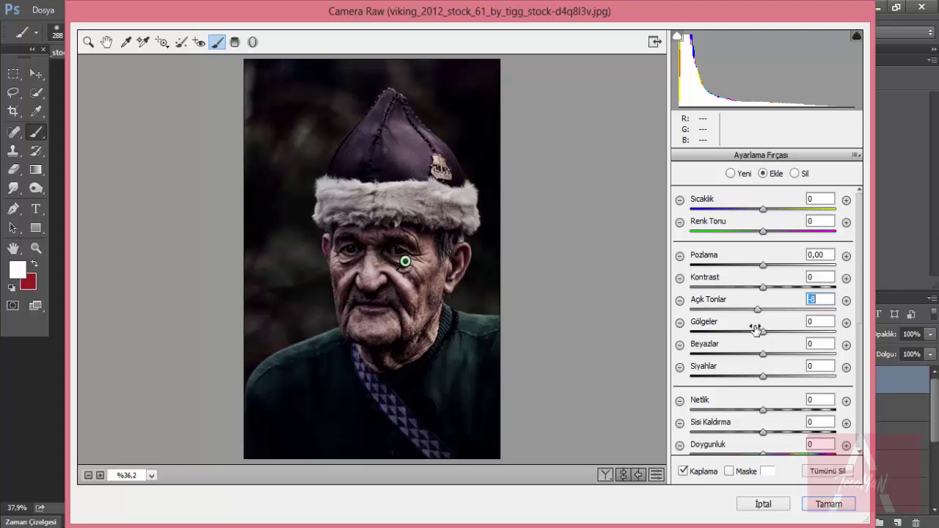
left_click(822, 505)
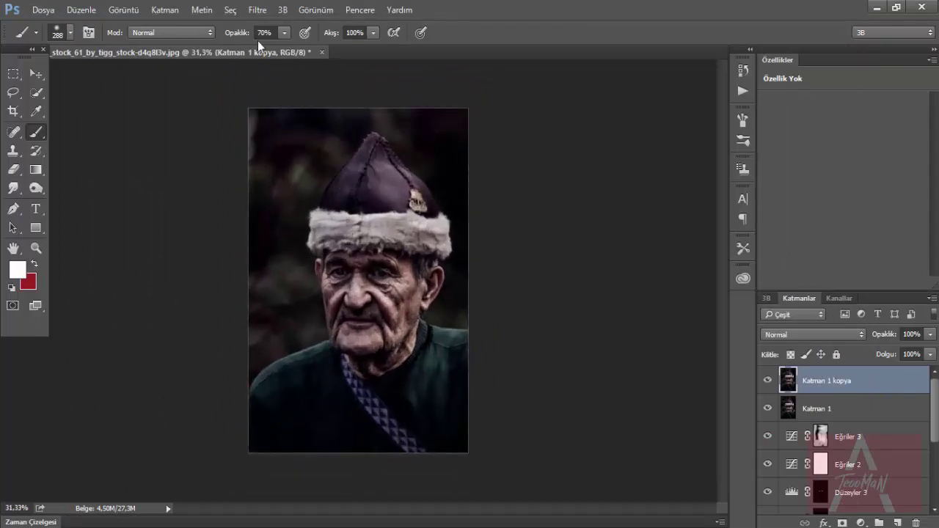
- Duplicate the layer and give the copy a Camera Raw post-crop vignette of -53, adjusting feather and midpoint
key("ctrl+j")
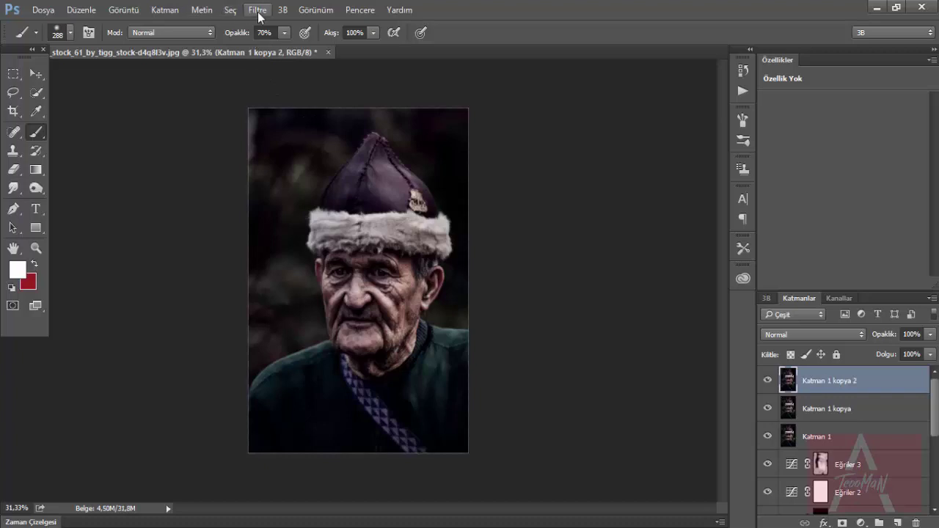
left_click(258, 15)
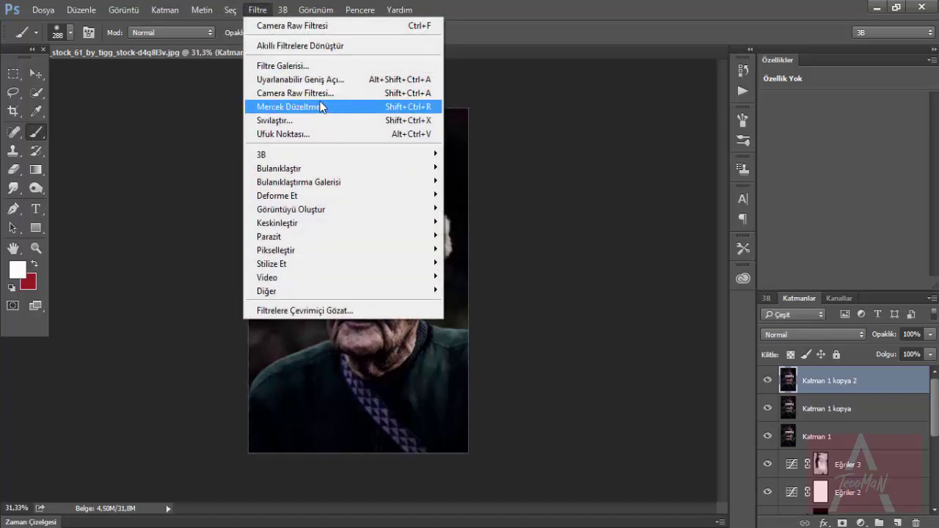
left_click(321, 101)
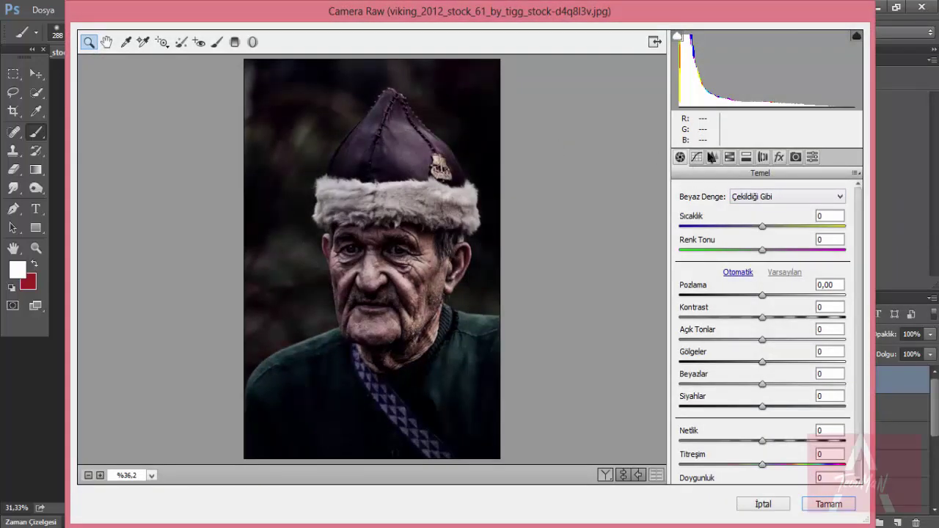
left_click(780, 158)
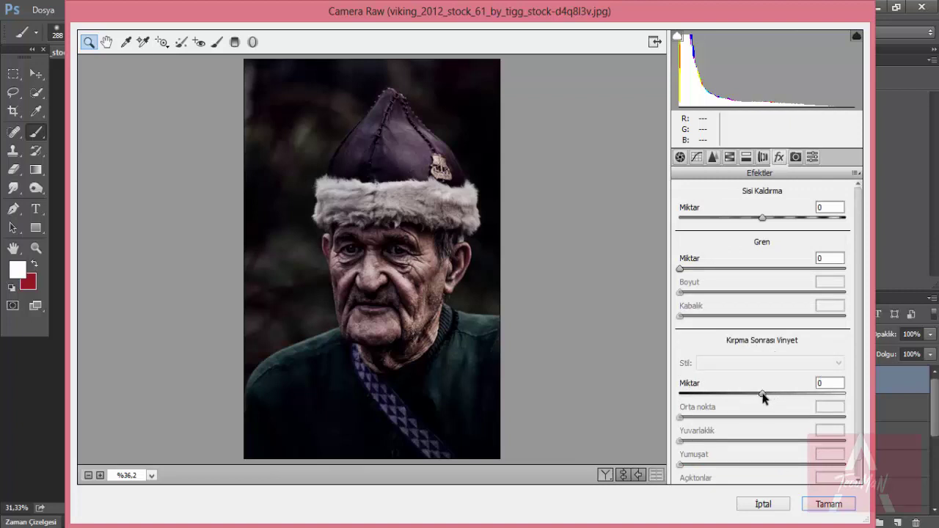
left_click_drag(761, 399, 719, 397)
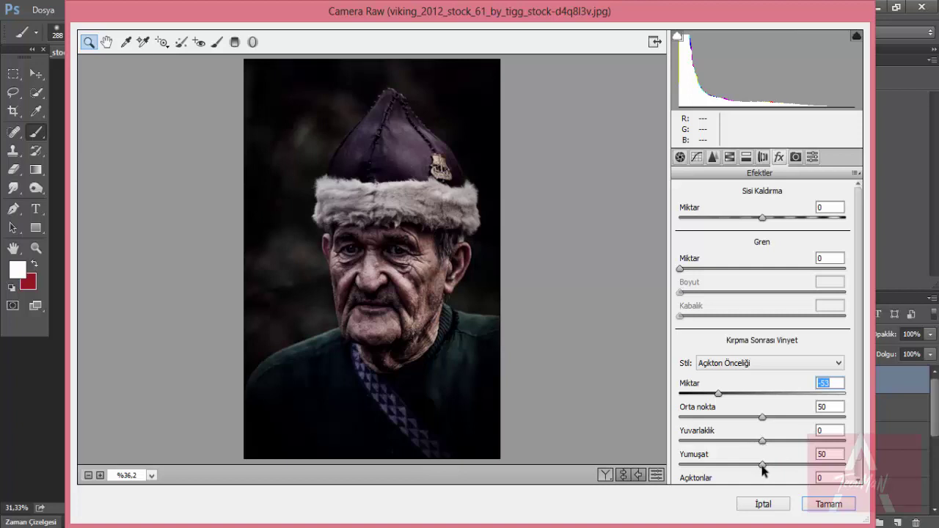
mouse_move(763, 469)
left_mouse_down()
mouse_move(670, 457)
mouse_move(790, 468)
left_mouse_up()
mouse_move(762, 416)
left_mouse_down()
mouse_move(679, 419)
mouse_move(848, 421)
mouse_move(836, 421)
left_mouse_up()
- Apply the Camera Raw vignette to the layer with Tamam
left_click(827, 505)
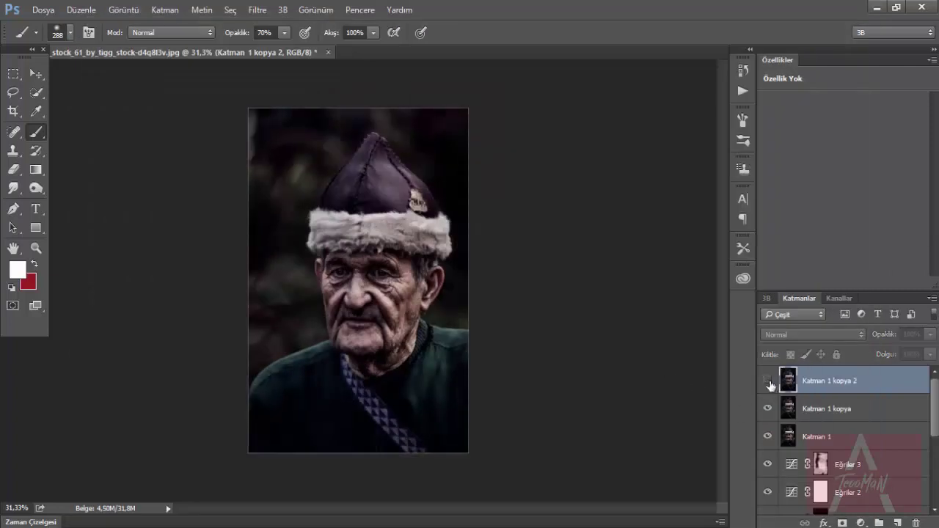
scroll(356, 294, "down", 1)
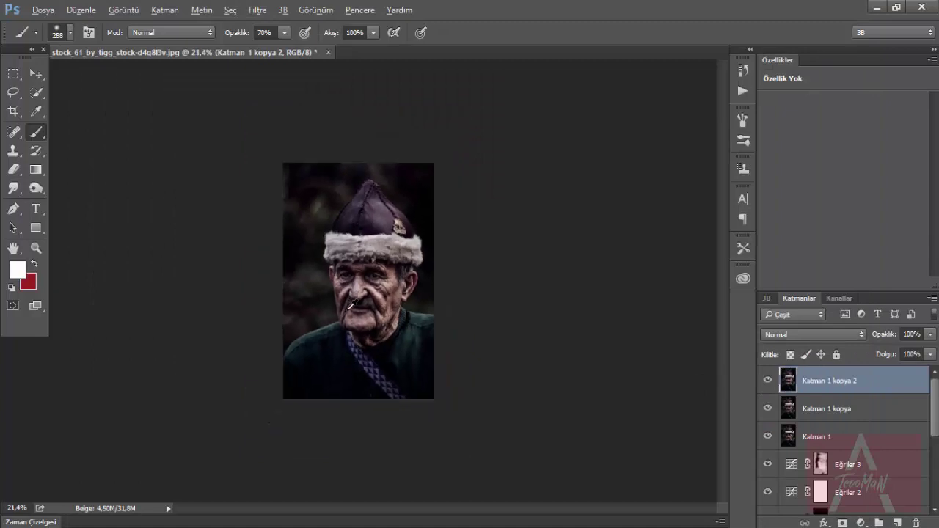
scroll(352, 309, "up", 2)
scroll(353, 310, "up", 1)
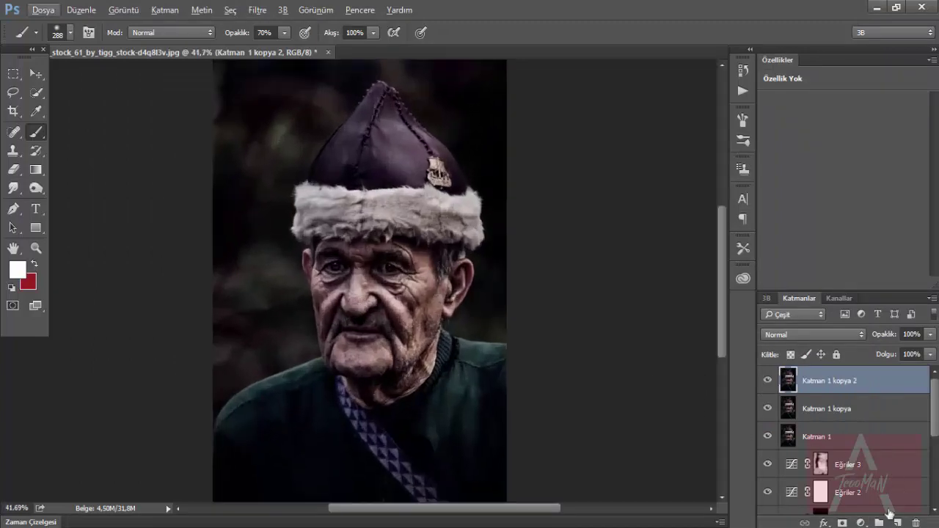
- Add Curves layer Eğriler 4 and adjust its blue channel's bottom-left shadow point
left_click(862, 523)
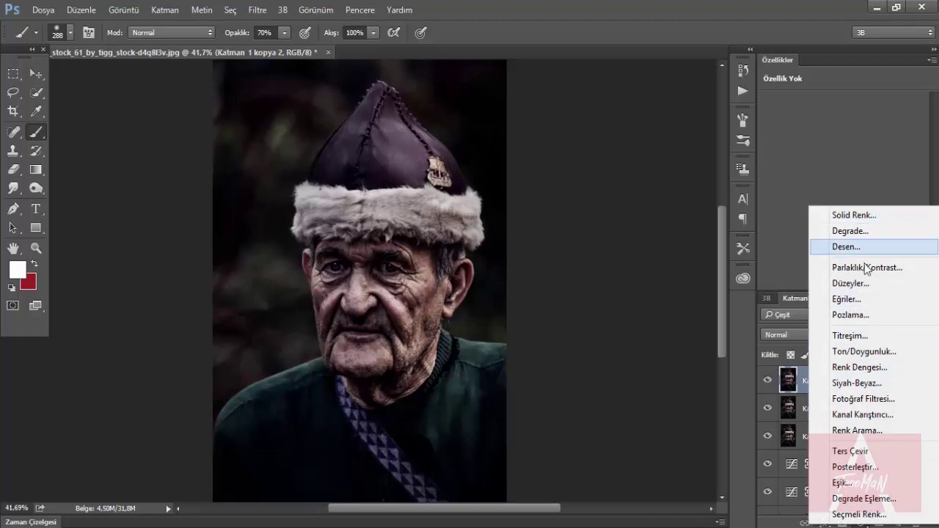
left_click(861, 299)
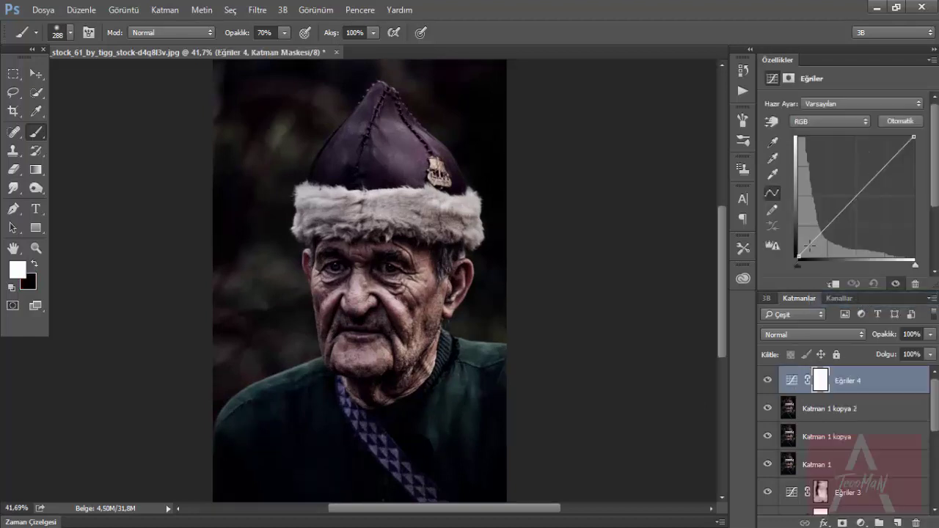
left_click(824, 118)
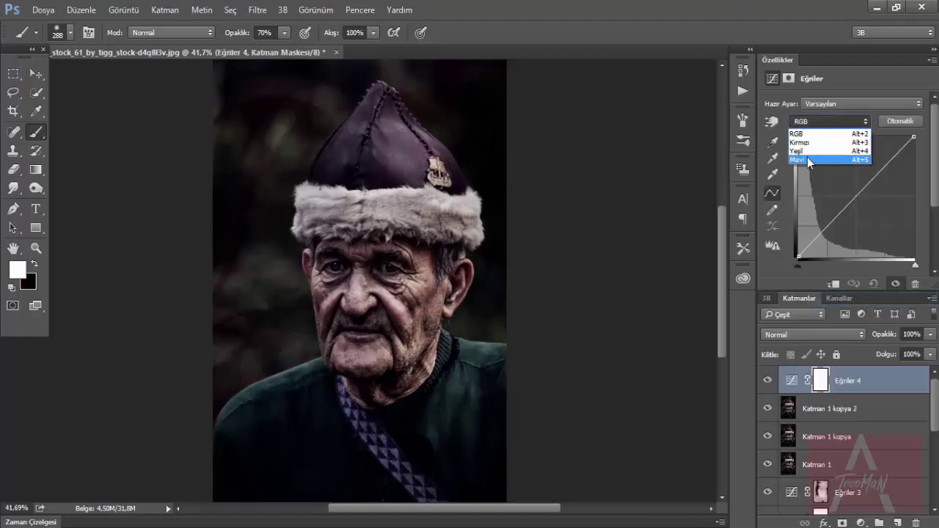
left_click(808, 157)
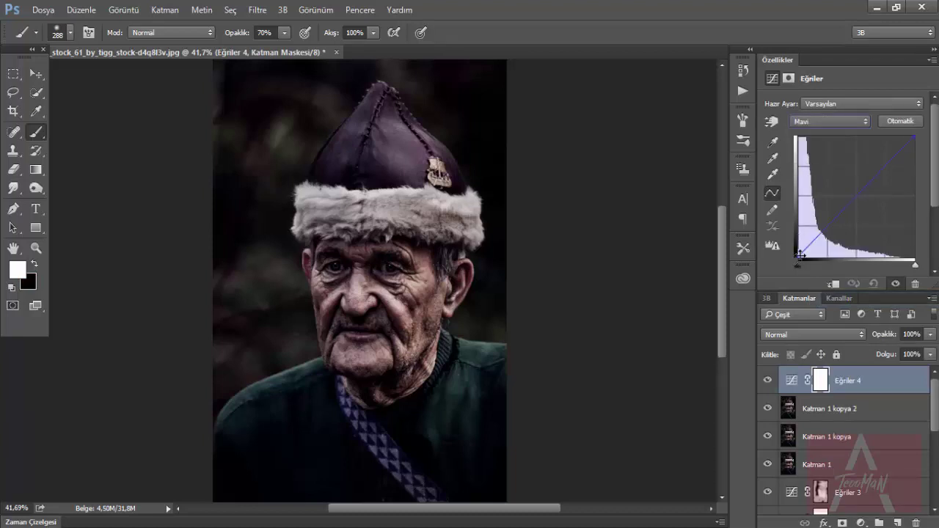
left_click_drag(797, 255, 799, 247)
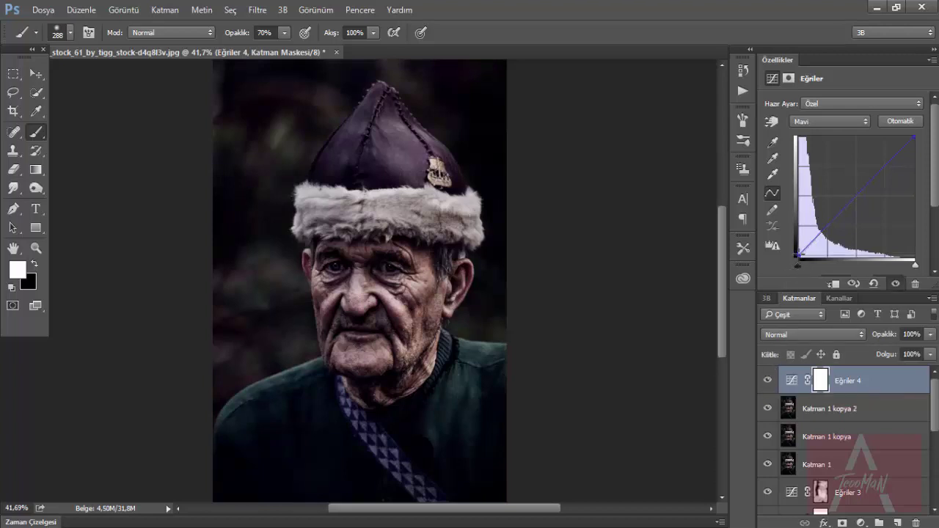
left_click_drag(799, 253, 798, 258)
- Zoom out and back in to inspect the blue-tinted portrait
key("ctrl+minus")
key("ctrl+minus")
key("ctrl+plus")
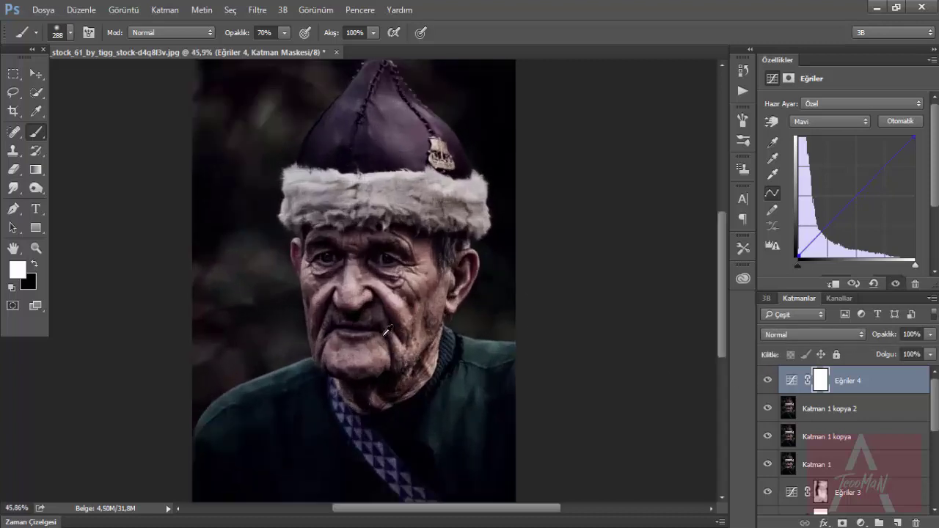
scroll(396, 363, "up", 2)
scroll(396, 364, "down", 2)
scroll(392, 383, "up", 1)
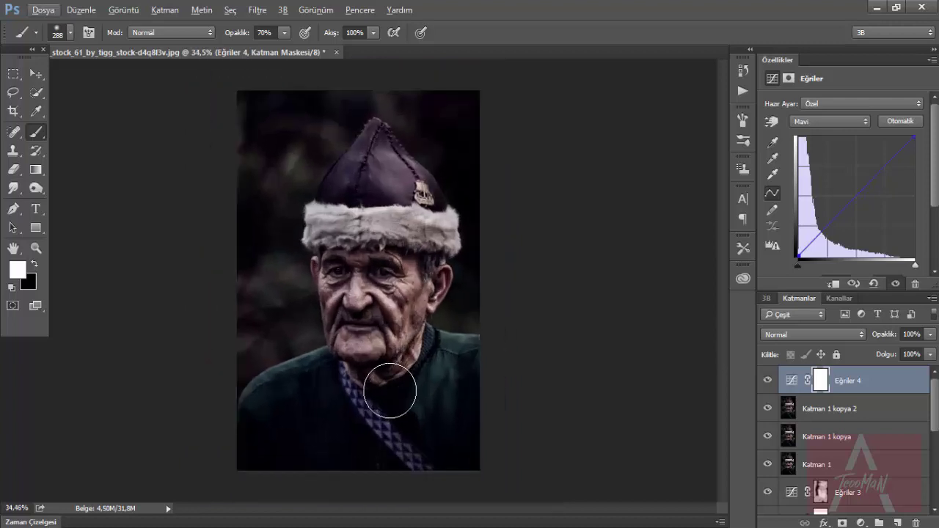
scroll(392, 383, "down", 1)
scroll(393, 384, "up", 2)
scroll(393, 384, "up", 1)
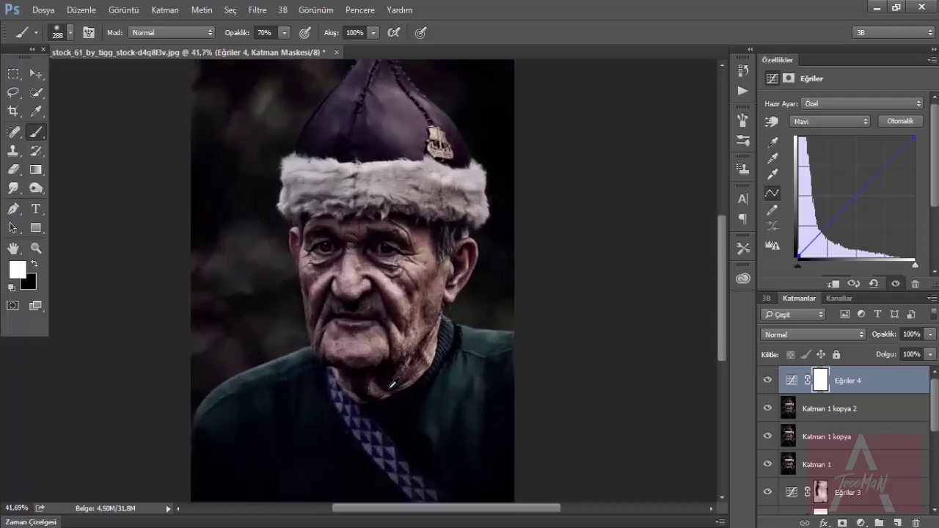
scroll(392, 384, "down", 1)
scroll(390, 416, "up", 1)
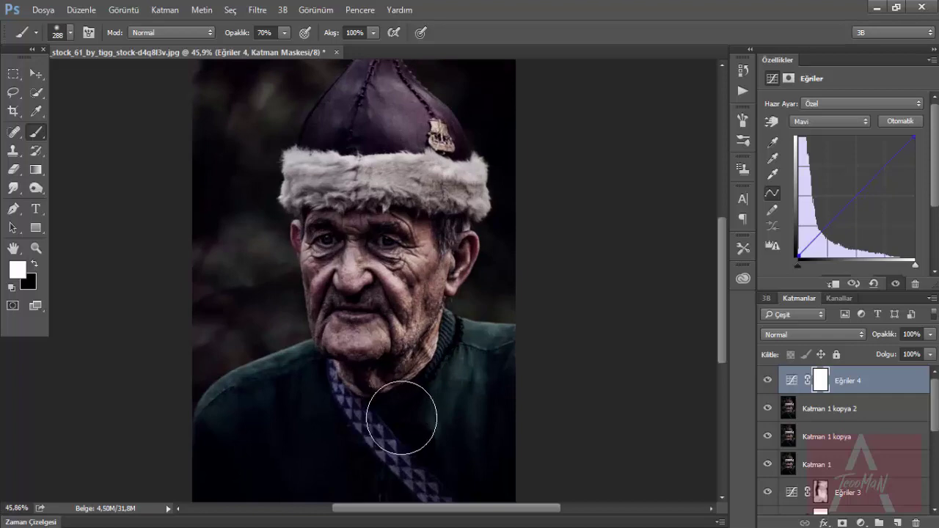